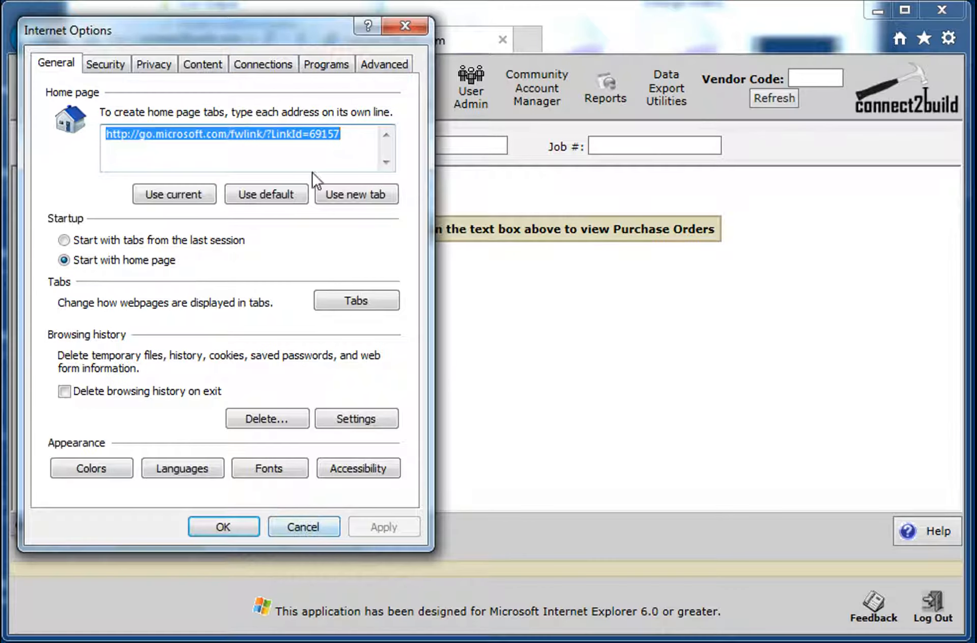
Step: Open the website data settings for the browsing history in Internet Options
drag(283, 40, 306, 60)
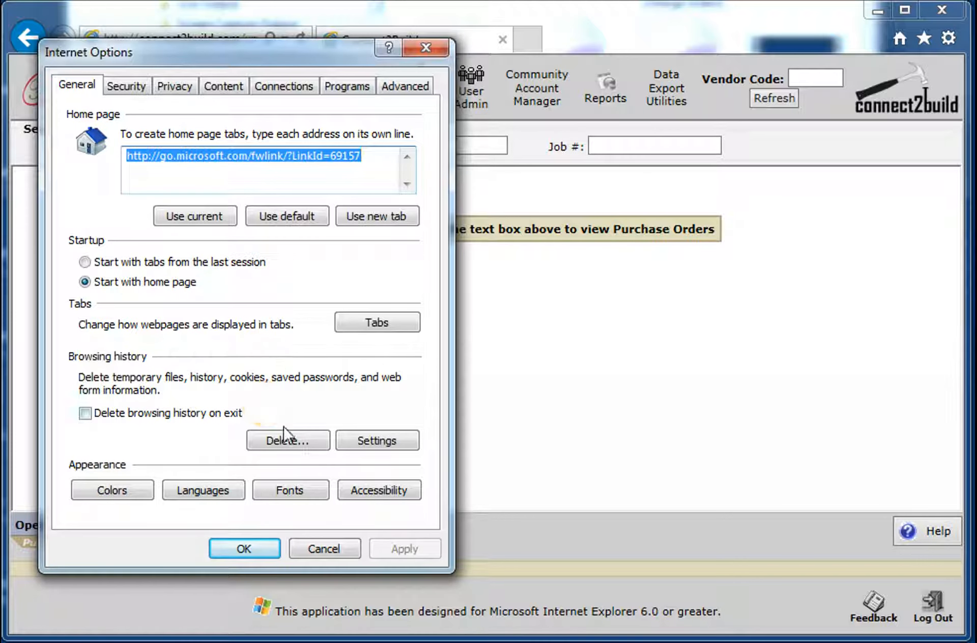
click(376, 443)
drag(322, 126, 292, 121)
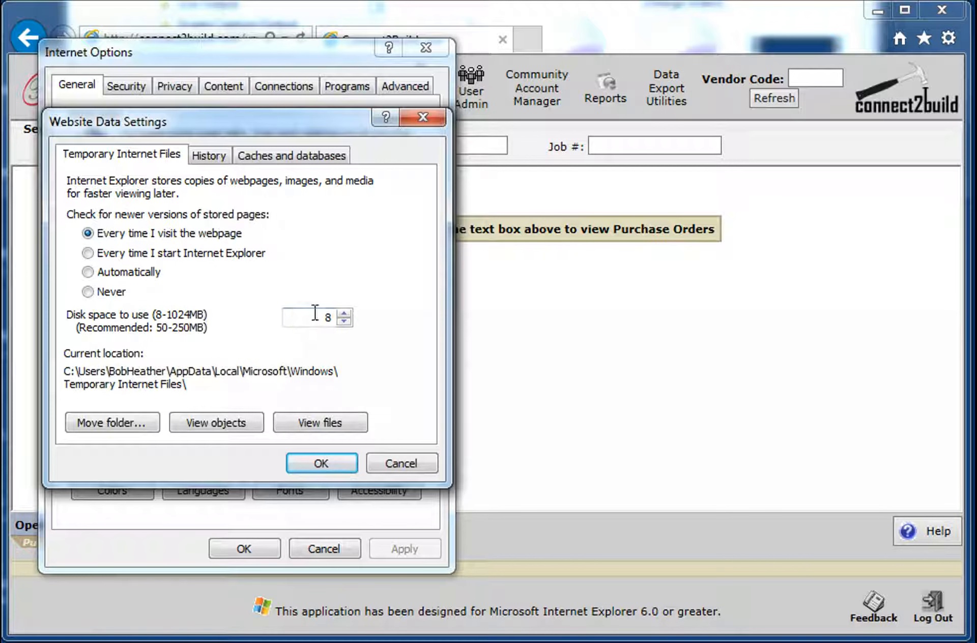
Step: Examine the temporary files' disk space limit and the option for checking newer page versions, and accept the website data settings
drag(308, 315, 348, 312)
click(296, 329)
click(278, 321)
drag(334, 319, 265, 321)
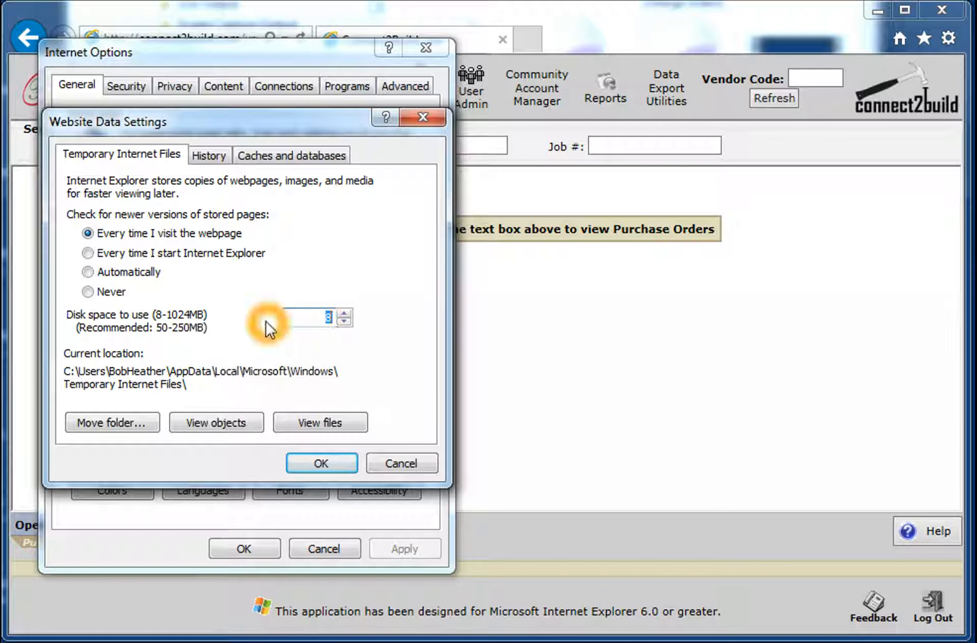
click(161, 321)
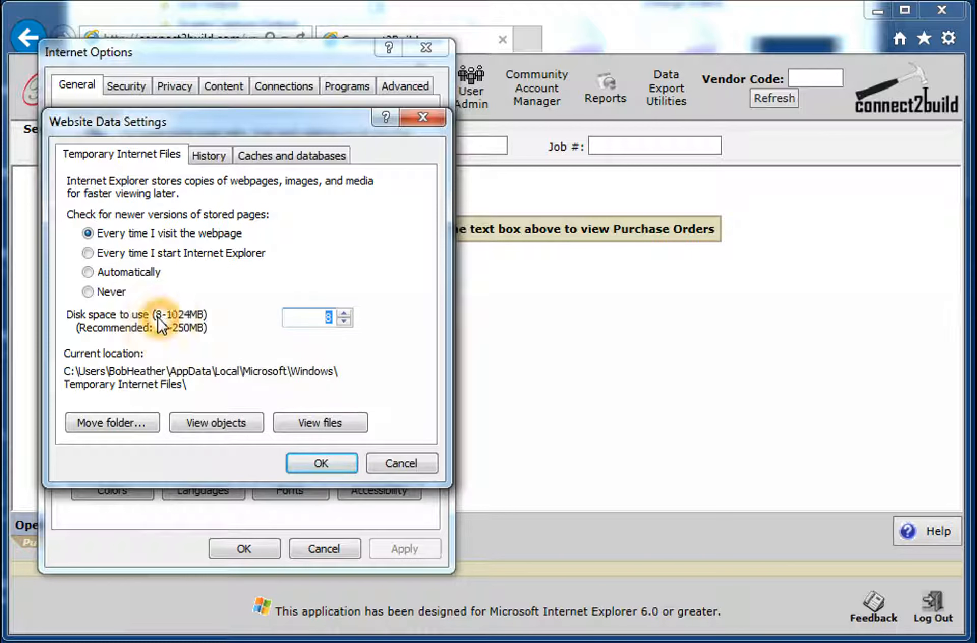
drag(327, 317, 292, 307)
click(200, 239)
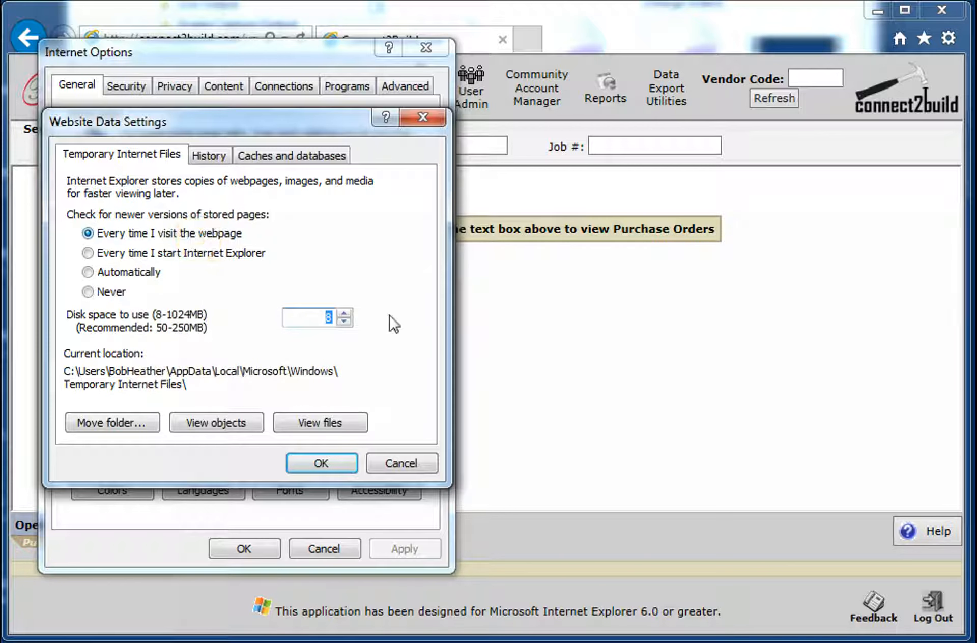
click(463, 309)
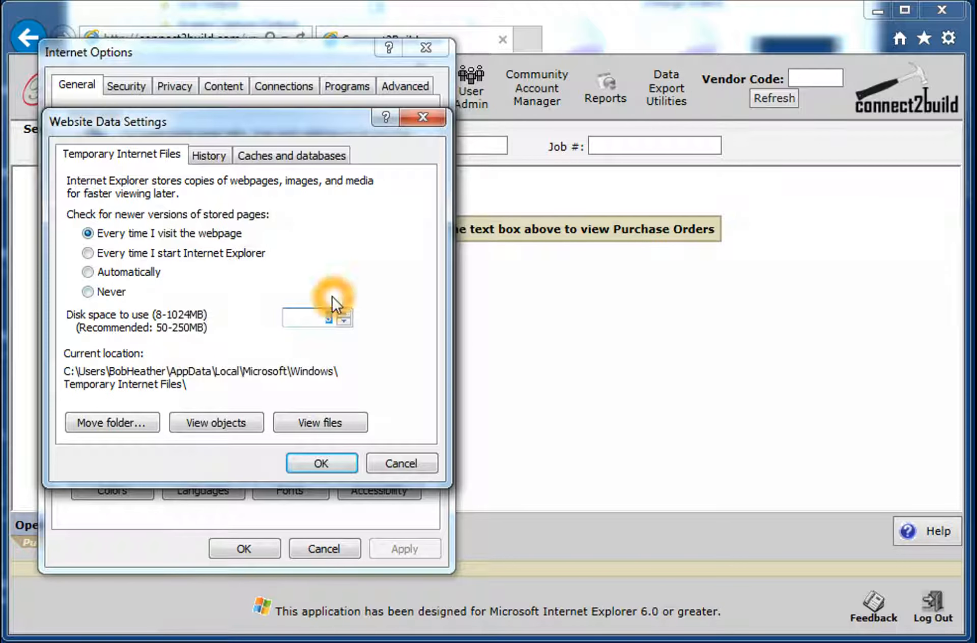
click(365, 249)
click(309, 268)
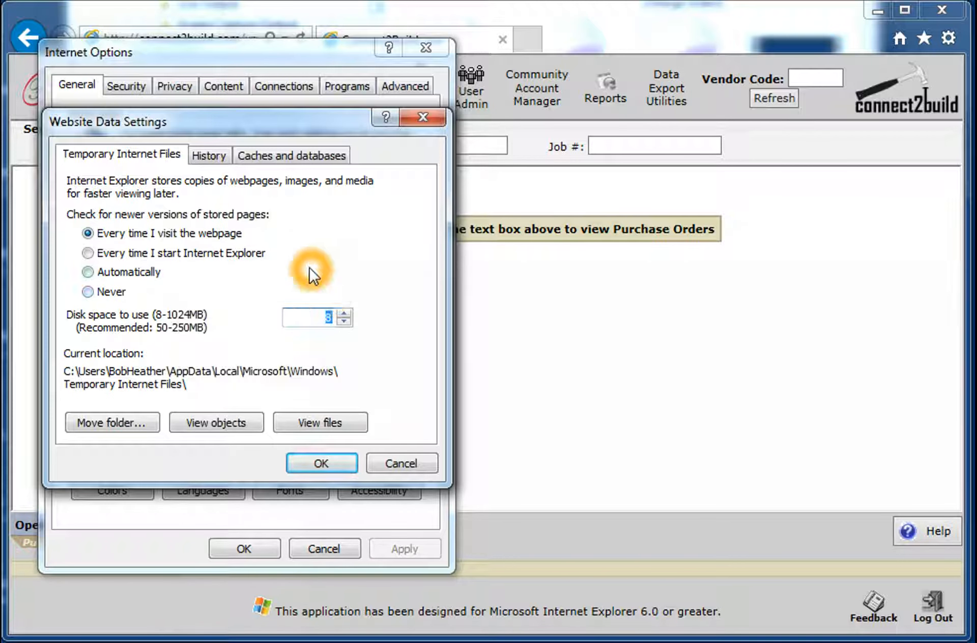
click(317, 277)
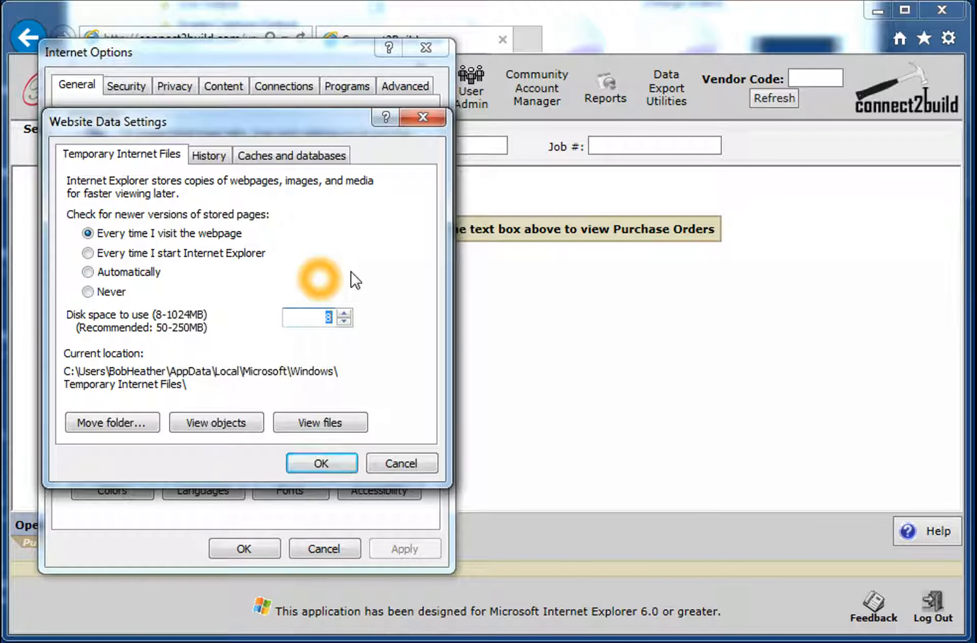
click(349, 202)
click(349, 201)
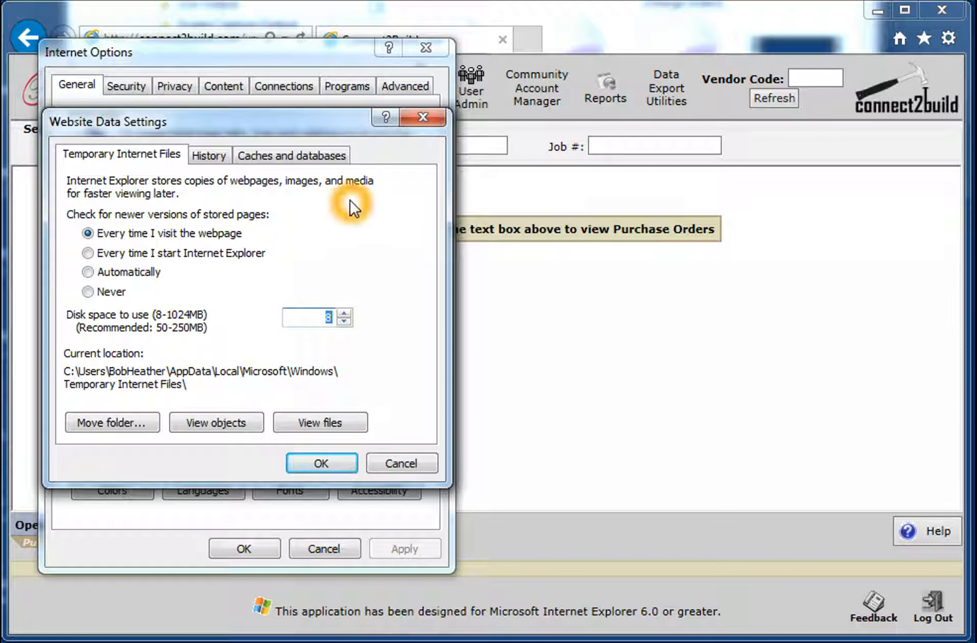
click(336, 236)
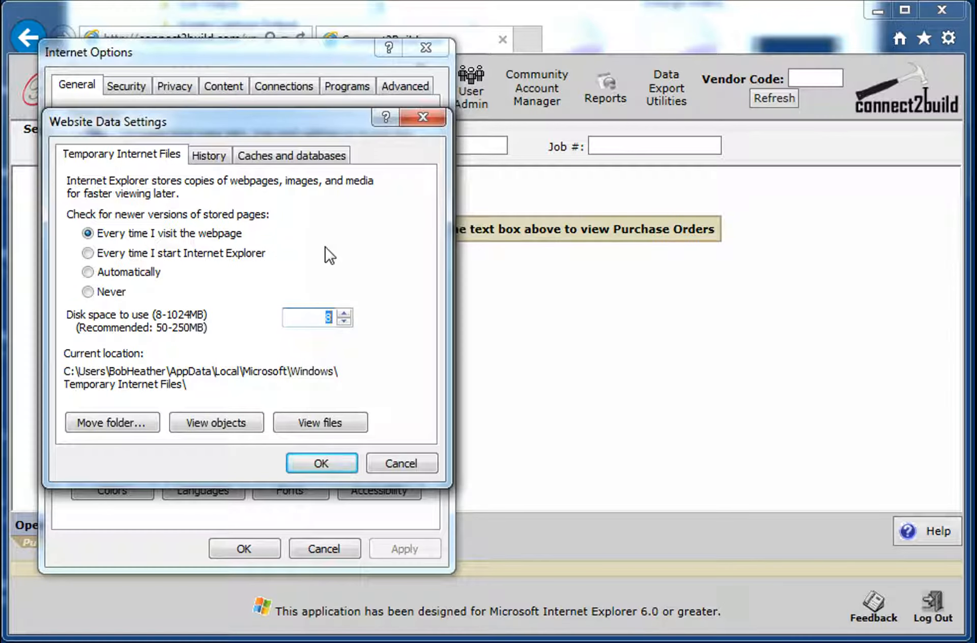
click(320, 249)
click(320, 249)
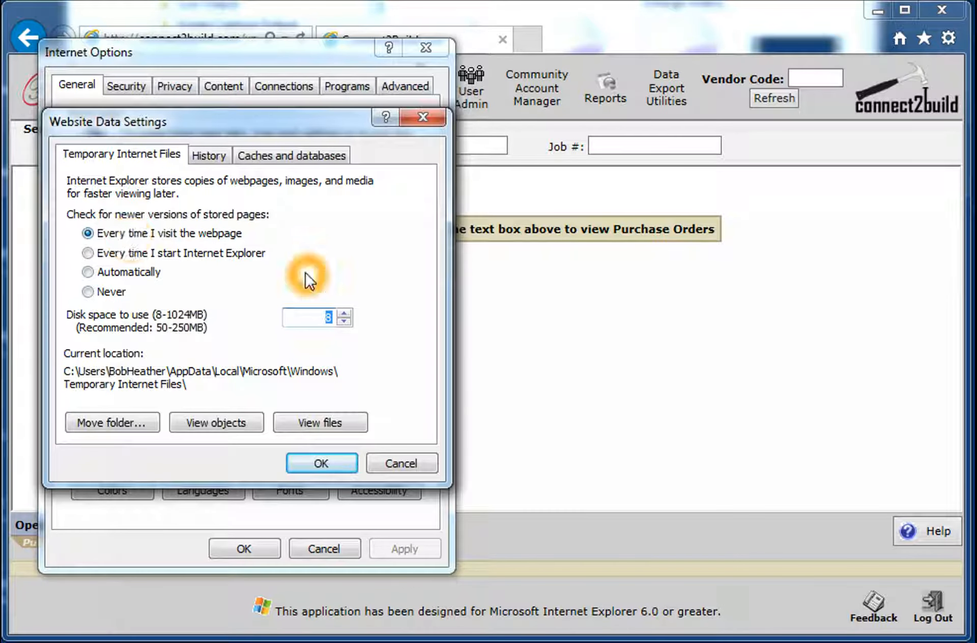
click(314, 463)
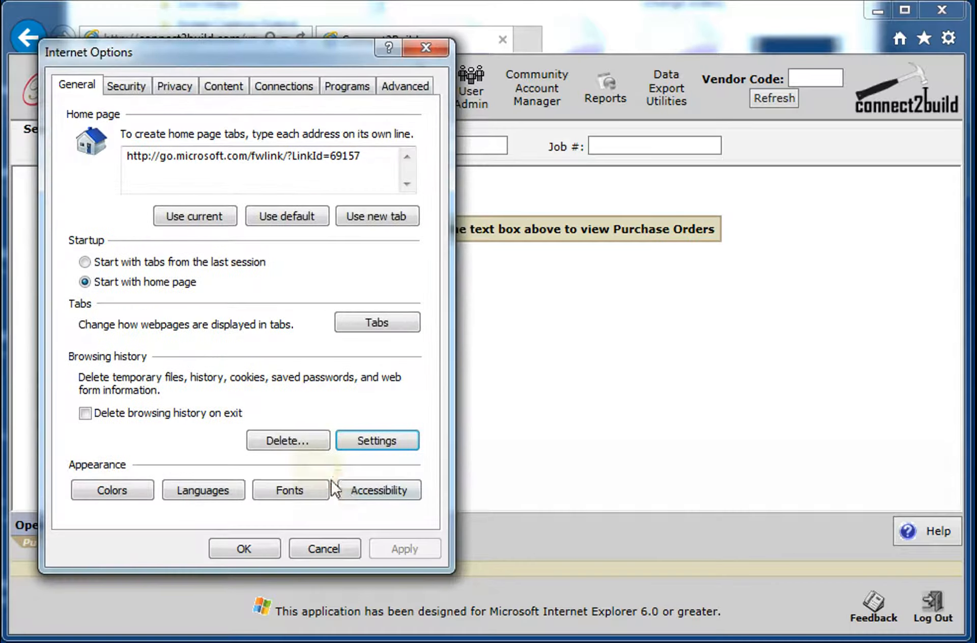
Step: Open the list of websites assigned to the Trusted sites security zone
drag(131, 54, 142, 58)
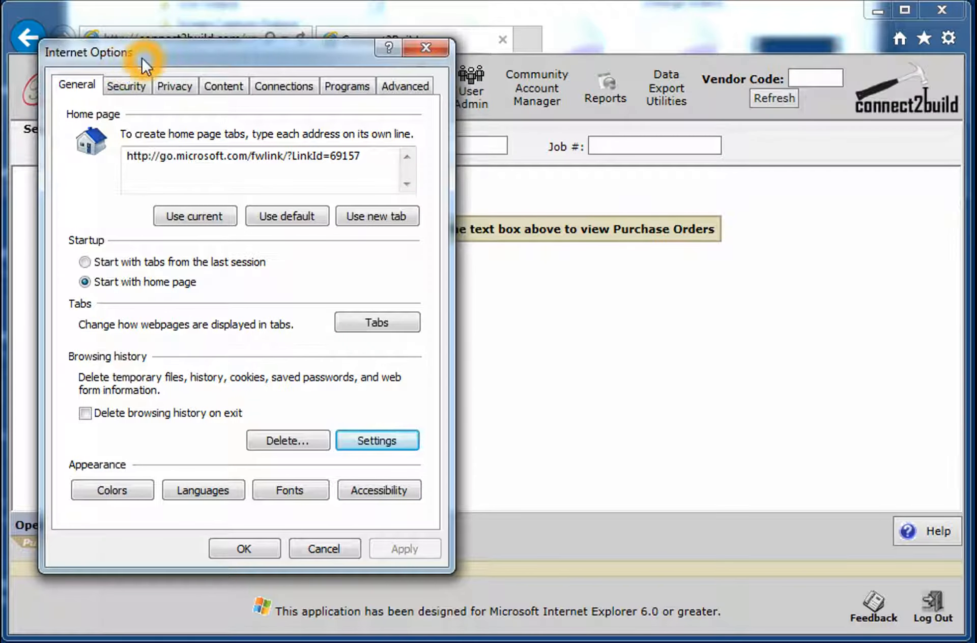
click(126, 87)
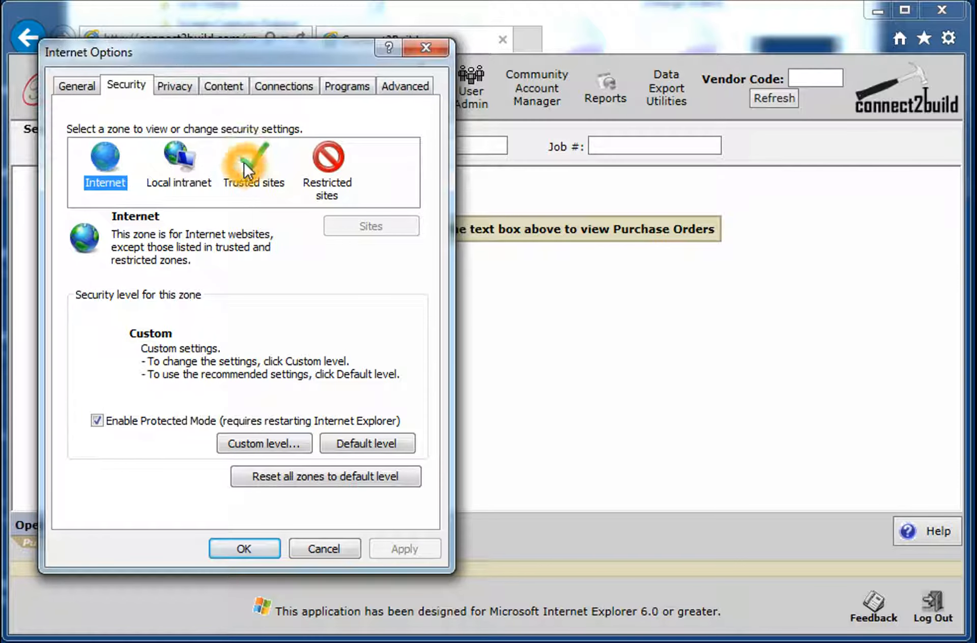
click(250, 183)
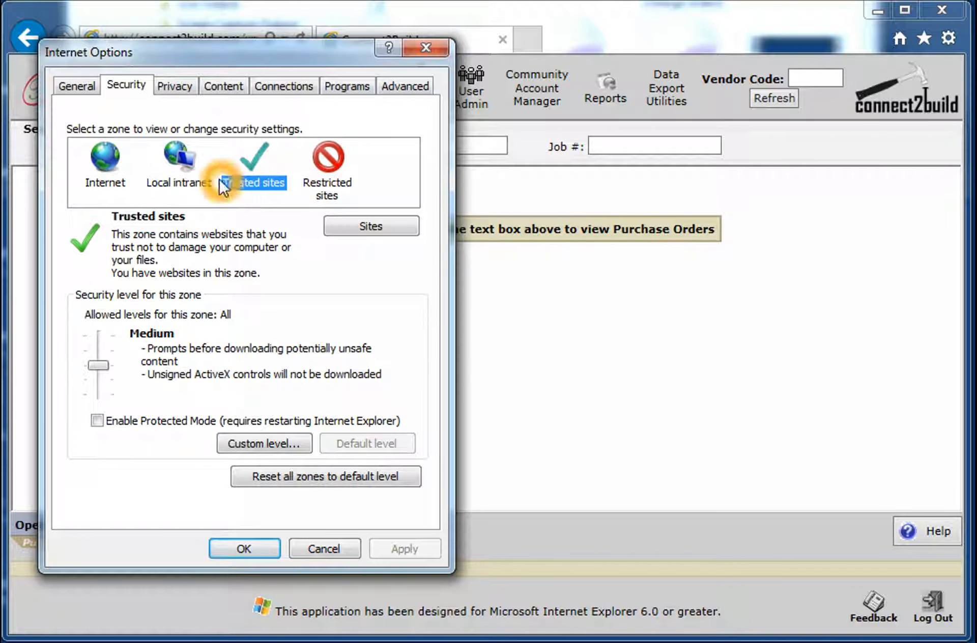
click(370, 233)
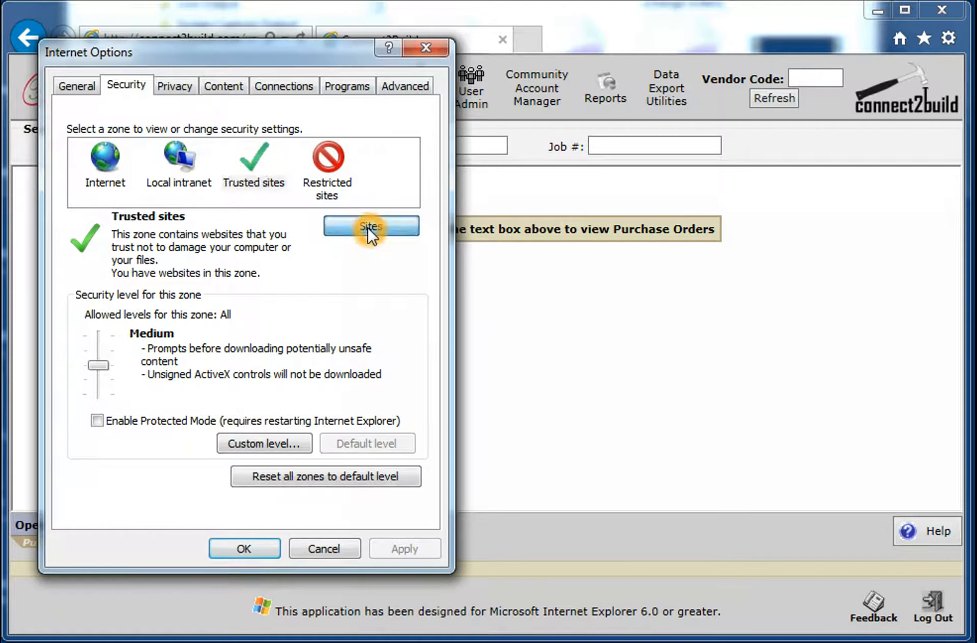
drag(264, 75, 303, 114)
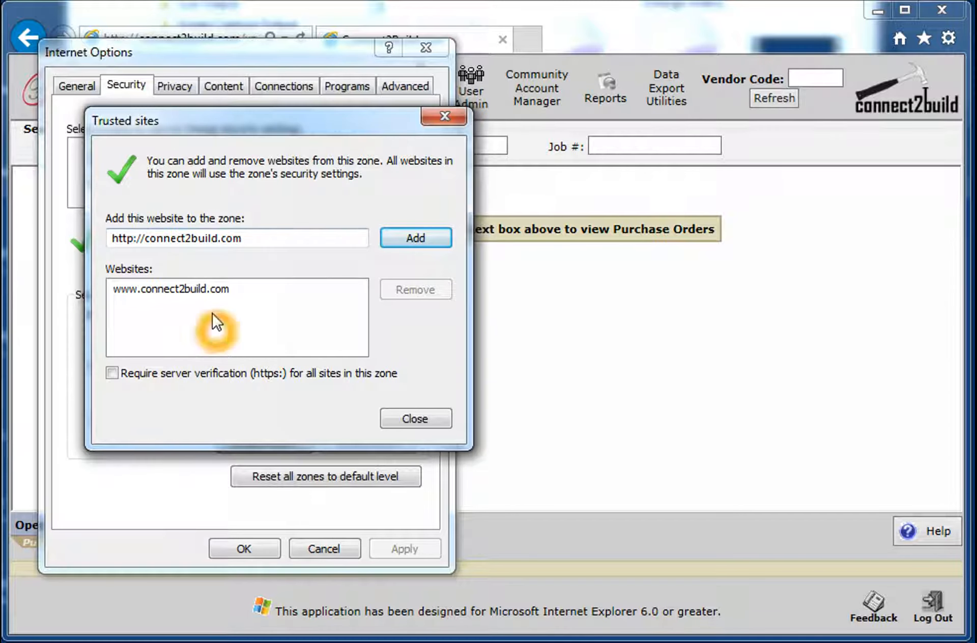
click(135, 237)
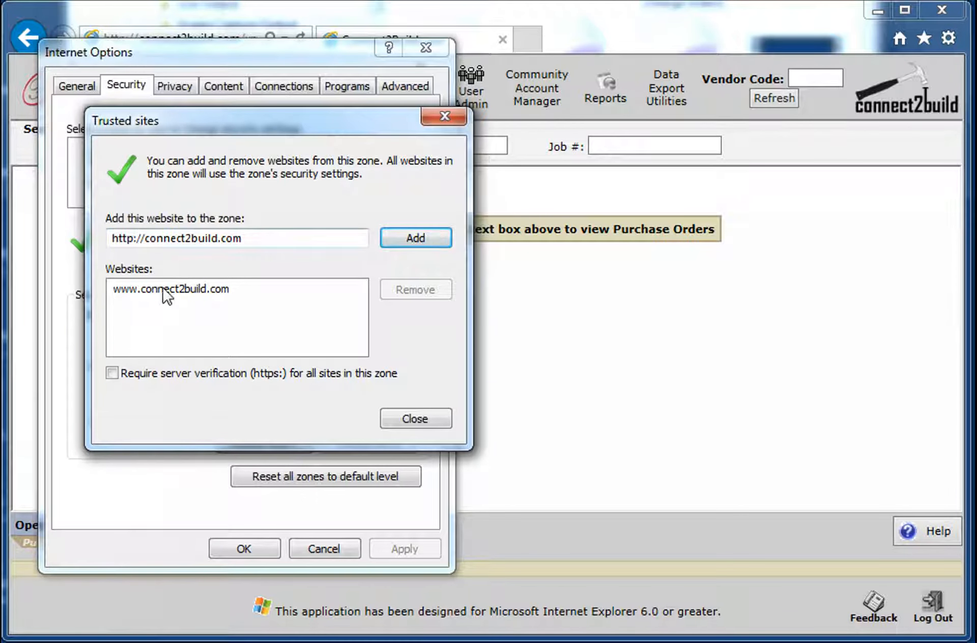
click(112, 373)
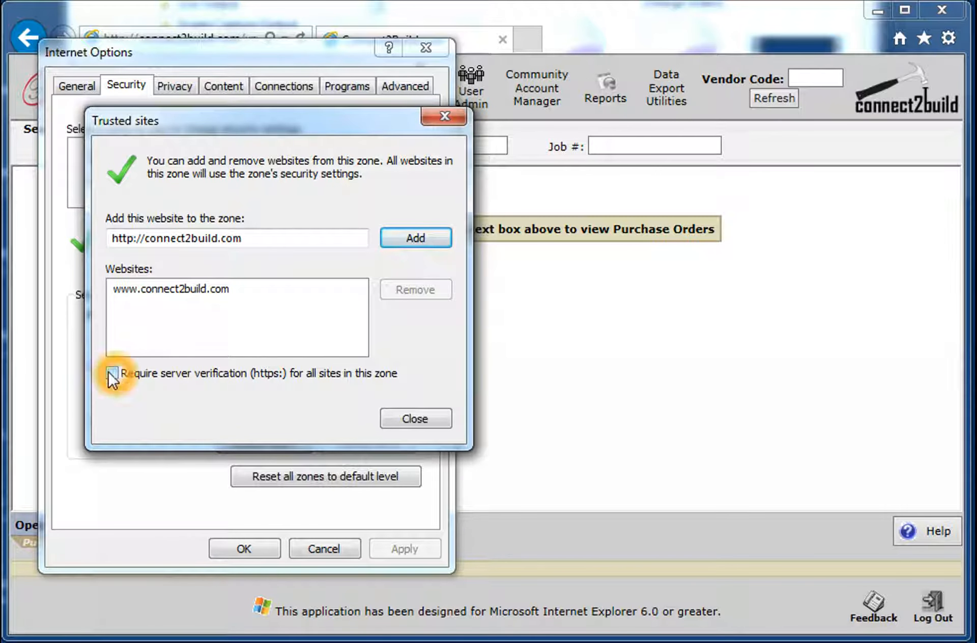
click(112, 373)
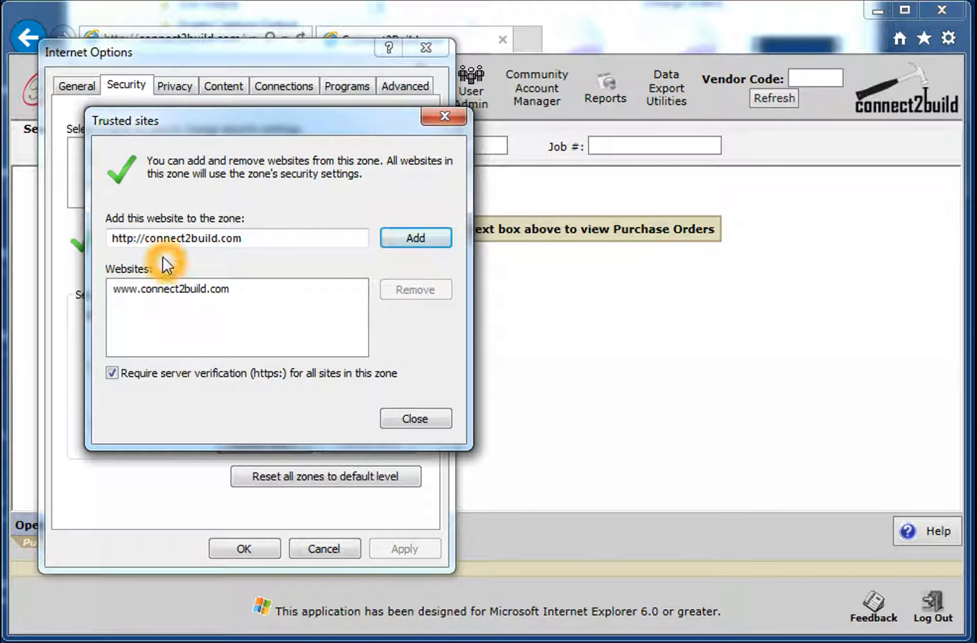
click(194, 290)
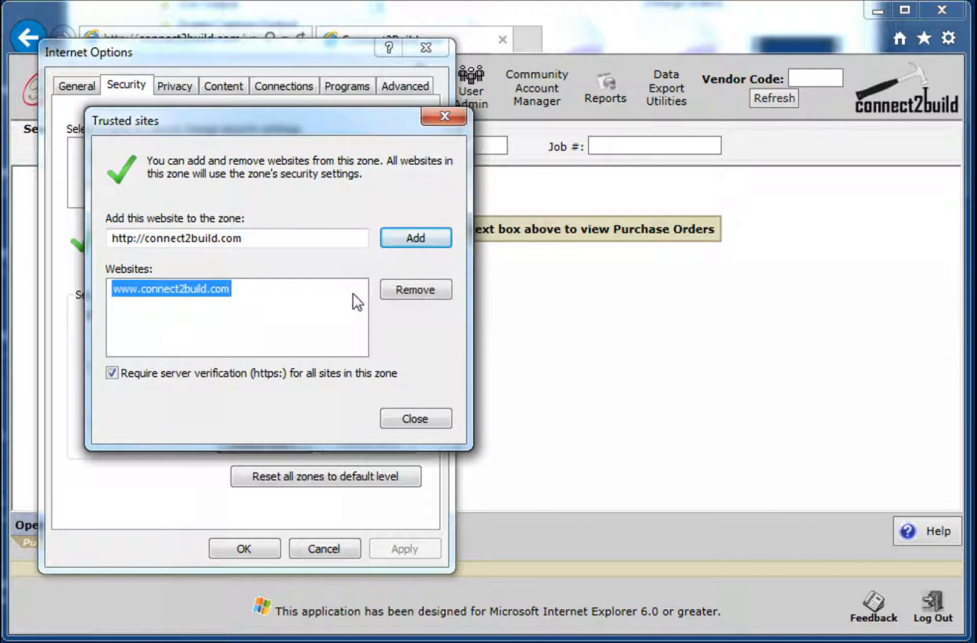
click(179, 292)
click(171, 291)
click(238, 266)
Step: Turn off the server verification (https:) requirement for the Trusted sites zone and close its website list
click(113, 375)
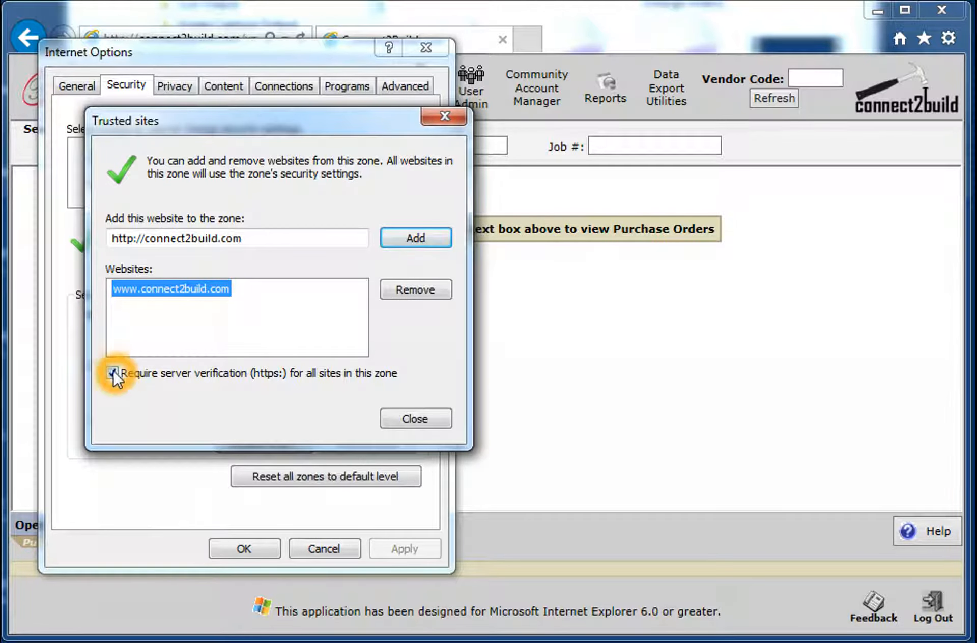
click(113, 372)
click(113, 373)
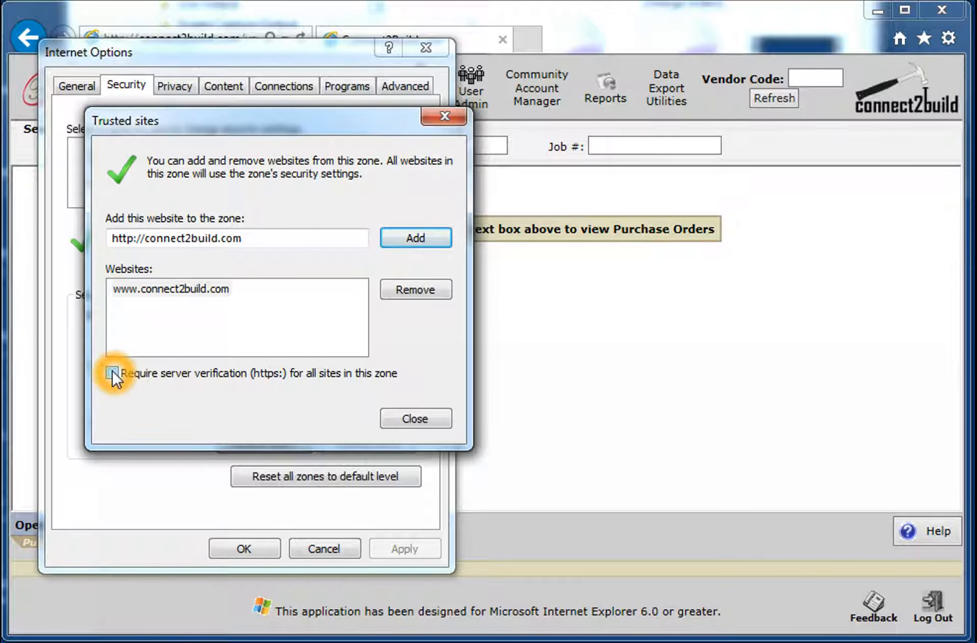
double_click(143, 238)
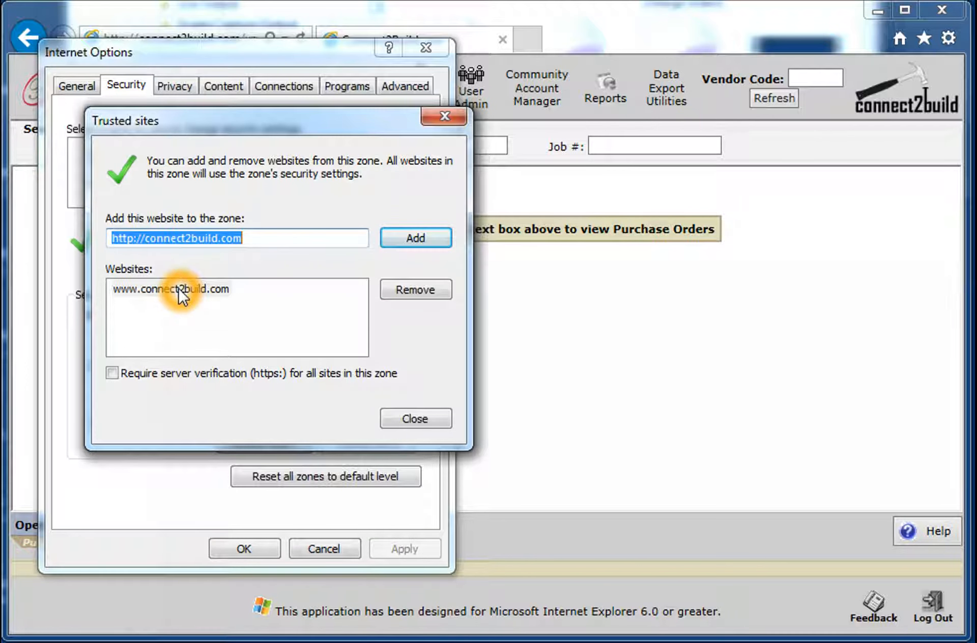
click(405, 416)
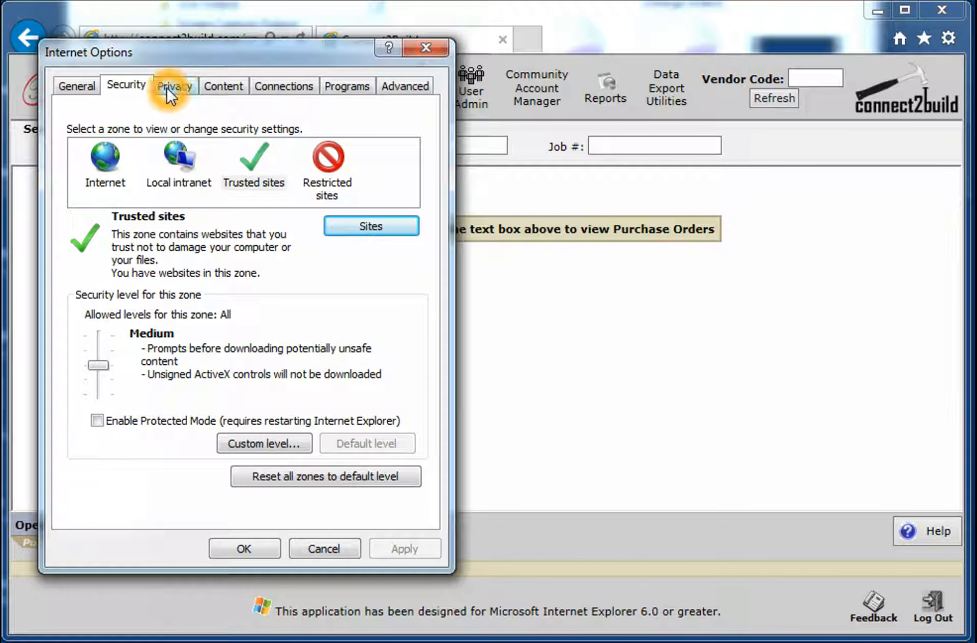
Step: Check the Pop-up Blocker option in the privacy settings and open the Pop-up Blocker's exception settings
click(184, 91)
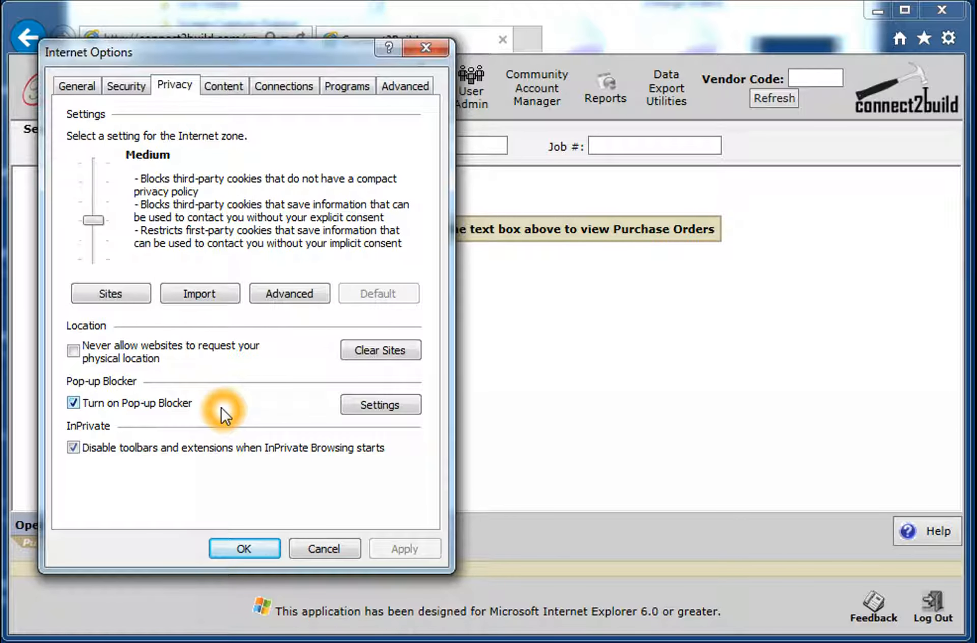
click(109, 412)
click(75, 404)
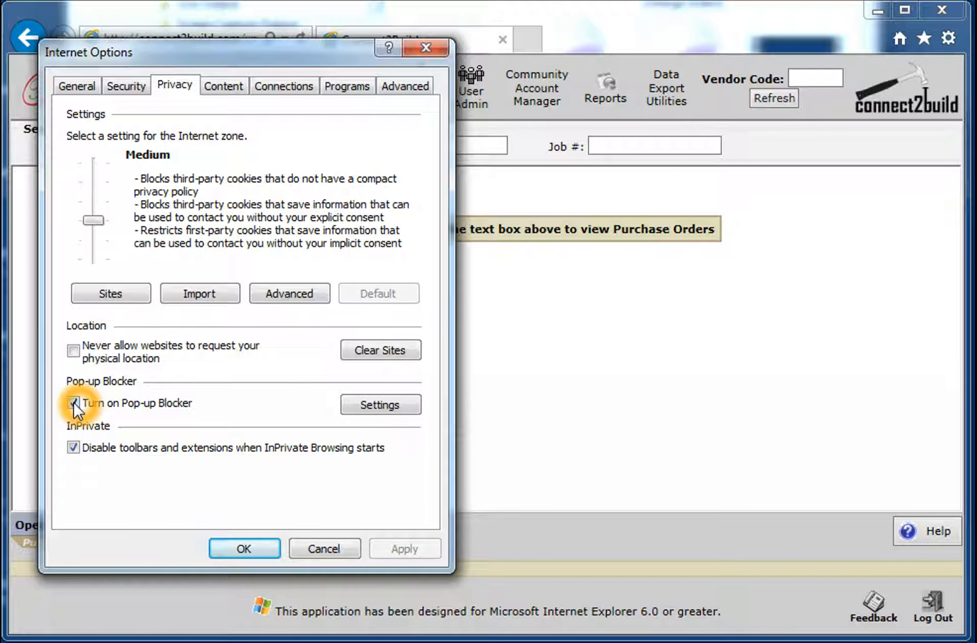
click(193, 398)
click(227, 398)
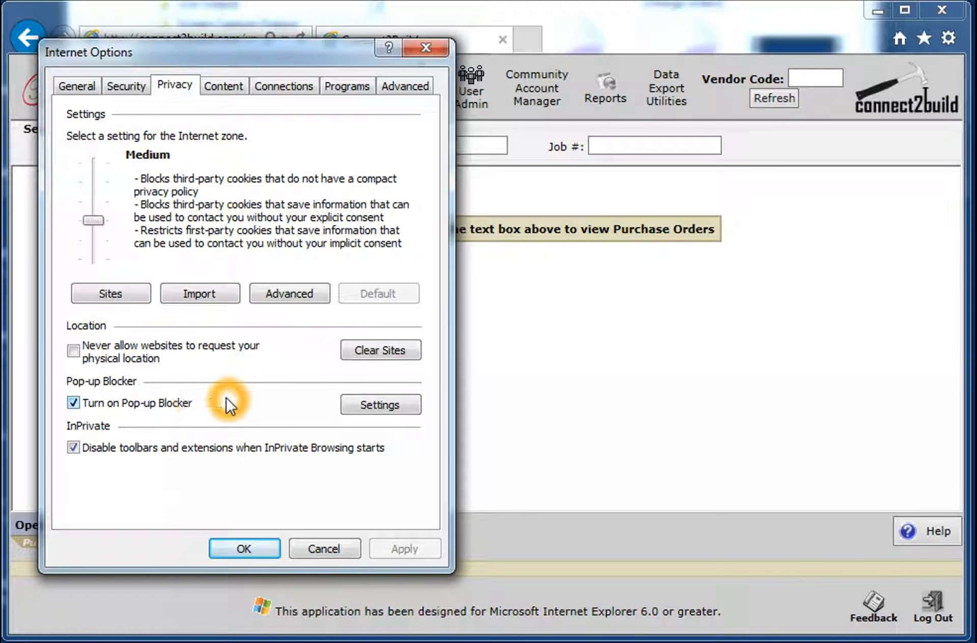
click(217, 404)
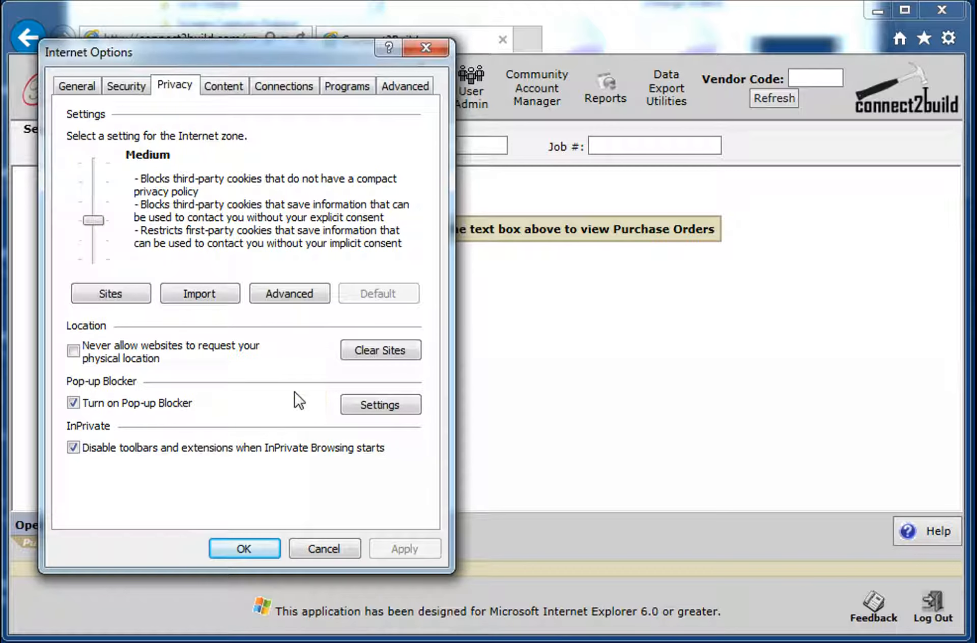
click(369, 405)
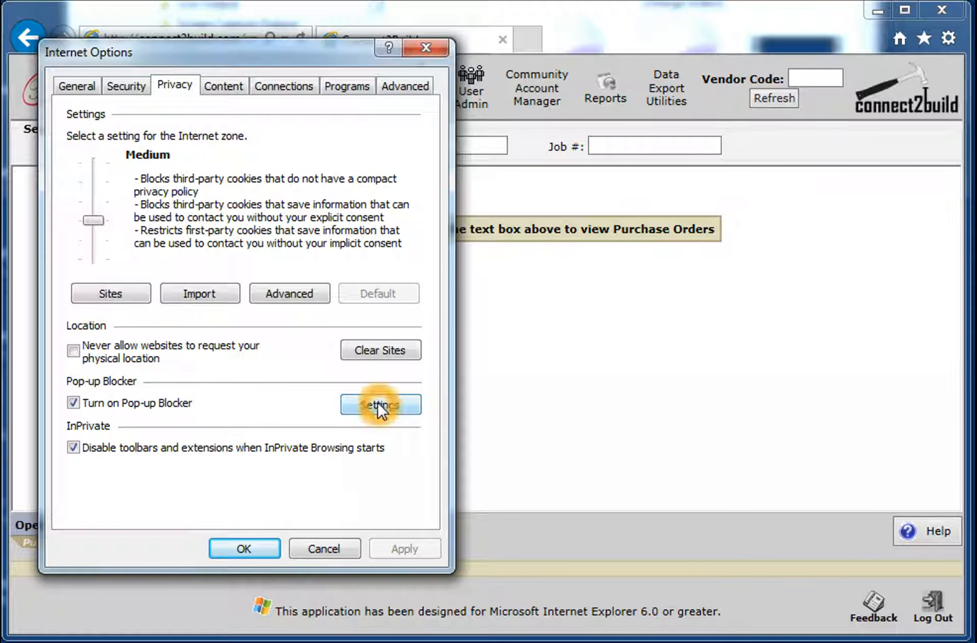
drag(285, 92, 420, 101)
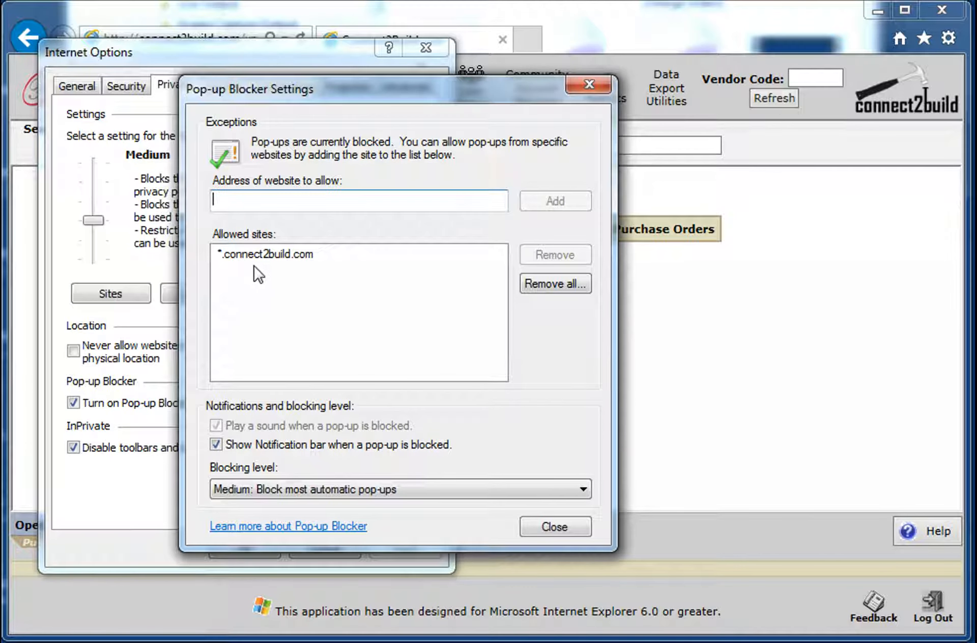
Step: Examine the website address entry and the allowed sites in the Pop-up Blocker settings, and close them
click(291, 262)
click(325, 209)
click(270, 295)
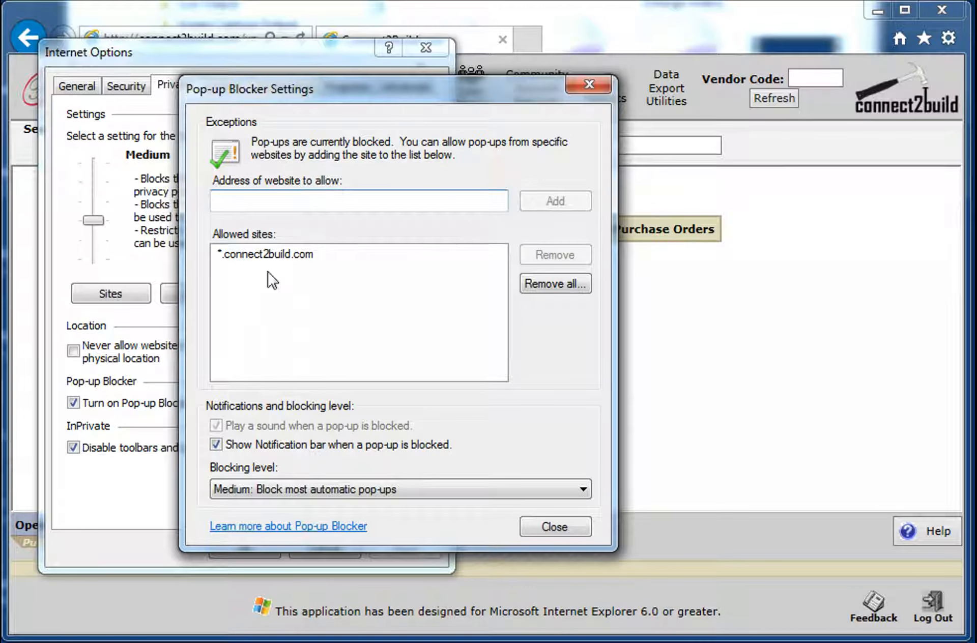
click(252, 202)
click(251, 196)
click(274, 310)
click(303, 204)
click(283, 202)
click(223, 203)
click(322, 202)
click(338, 201)
click(339, 201)
click(548, 207)
click(293, 275)
click(316, 270)
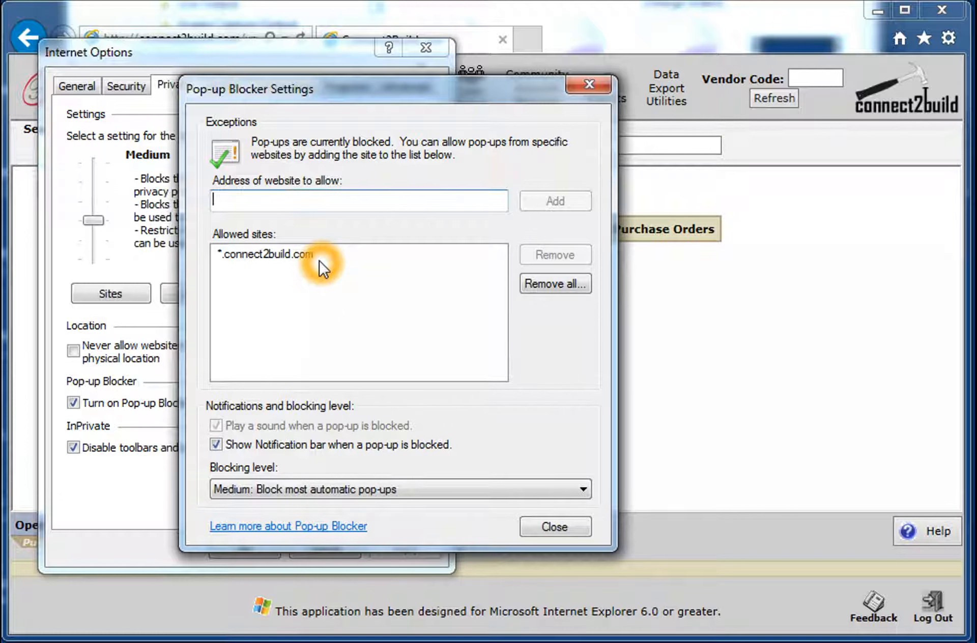
click(354, 271)
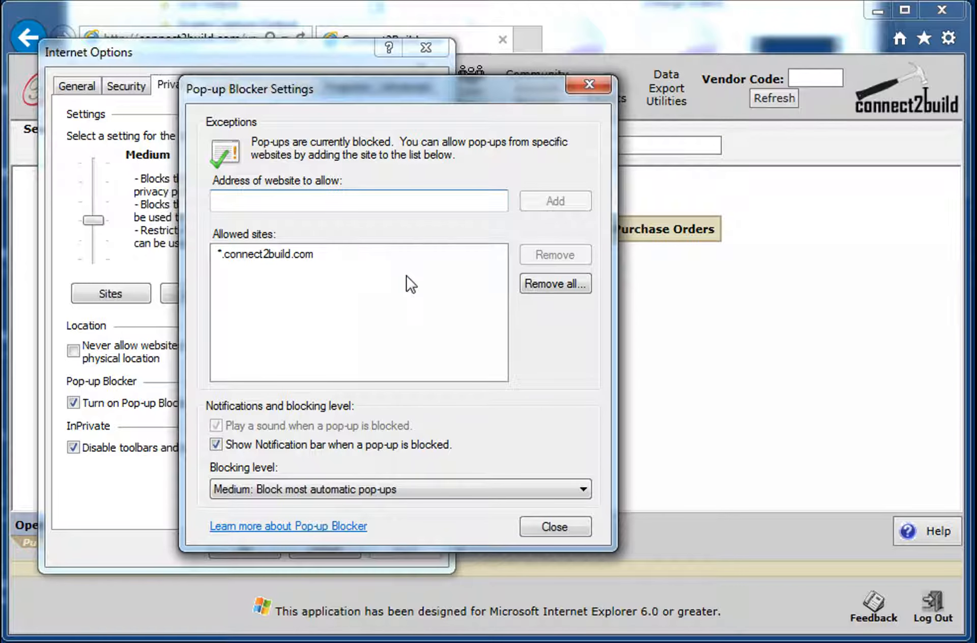
click(555, 526)
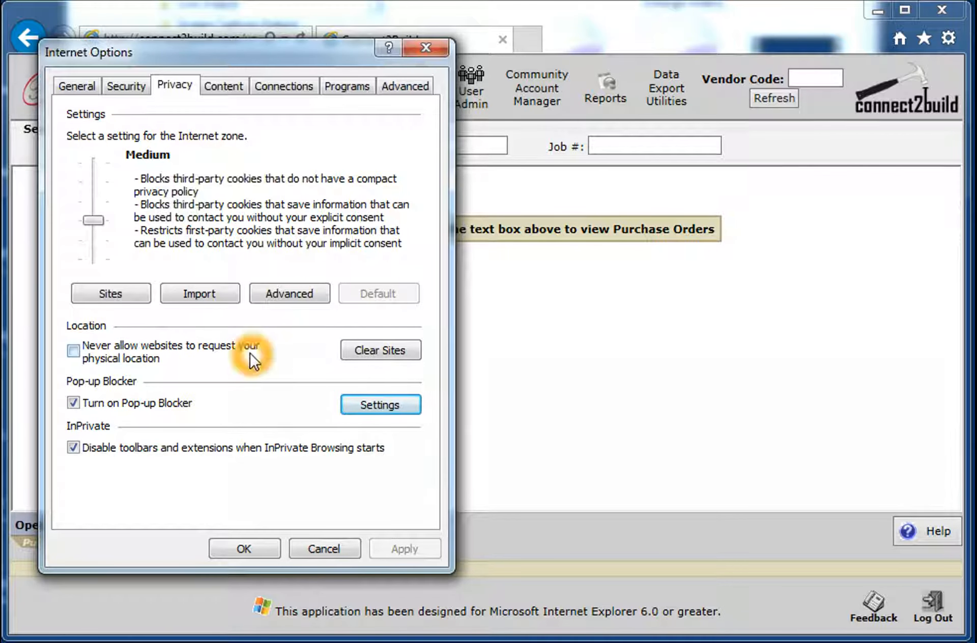
Step: Open the custom security level settings for the Trusted sites zone and examine the .NET Framework options
click(126, 87)
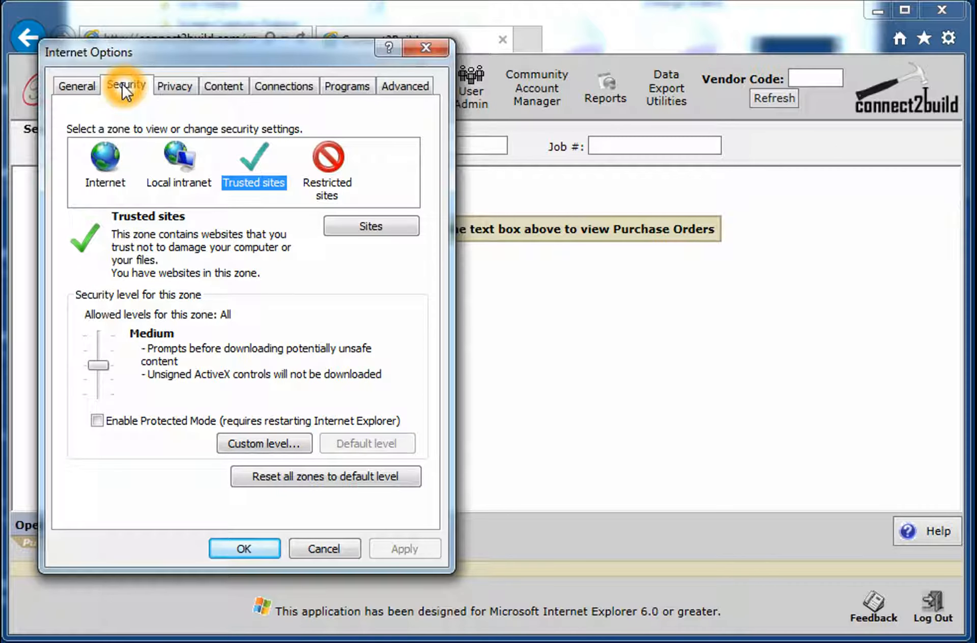
click(262, 443)
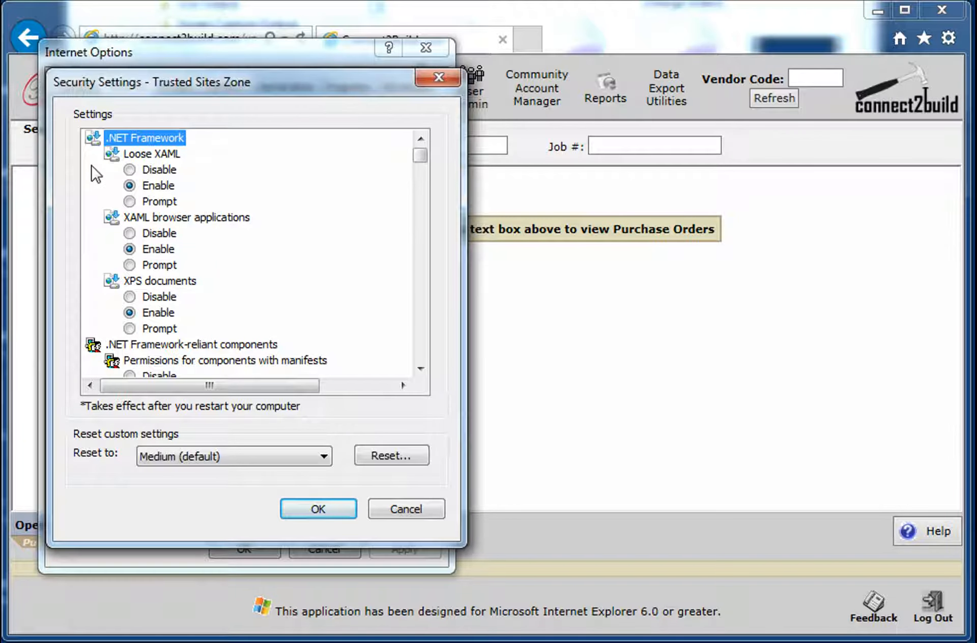
click(92, 140)
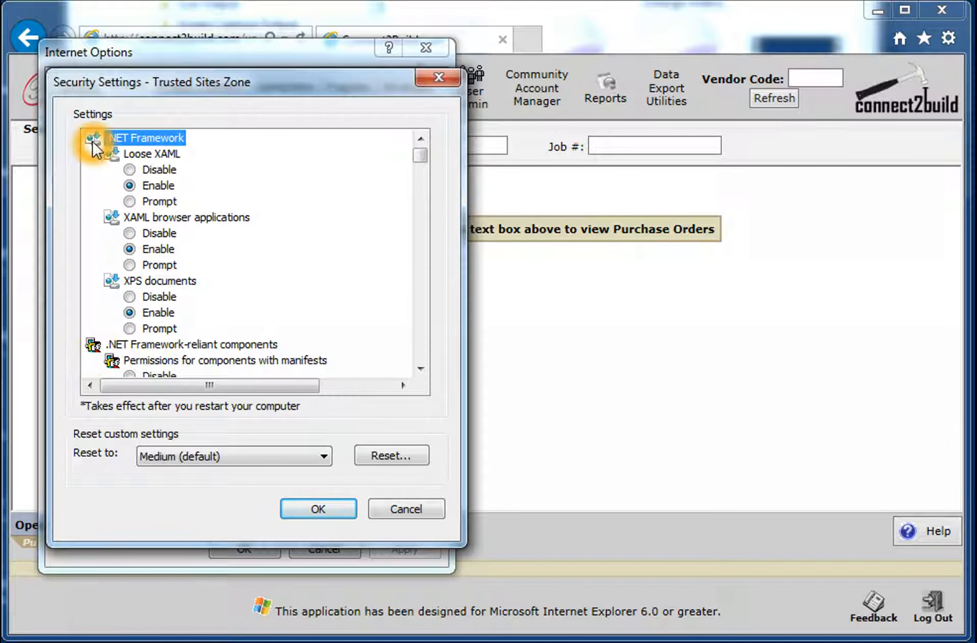
click(83, 136)
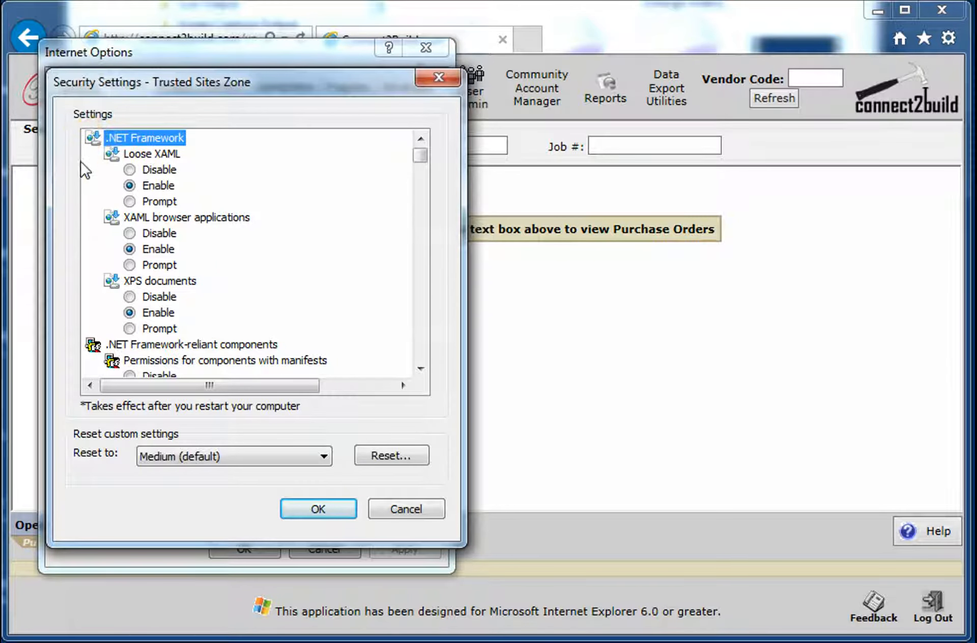
click(85, 141)
click(98, 137)
click(102, 138)
click(109, 137)
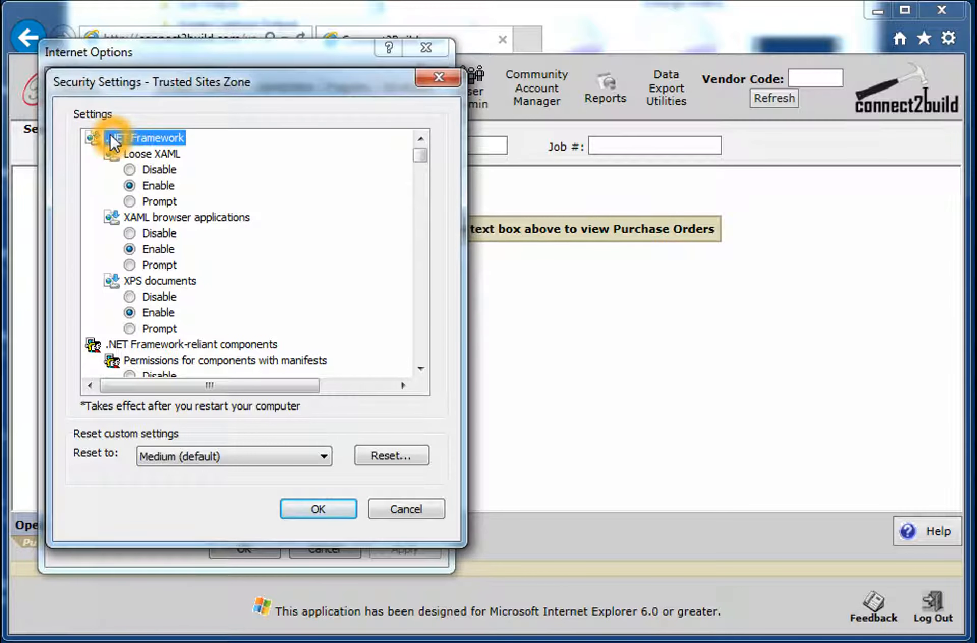
click(106, 141)
click(143, 174)
click(93, 148)
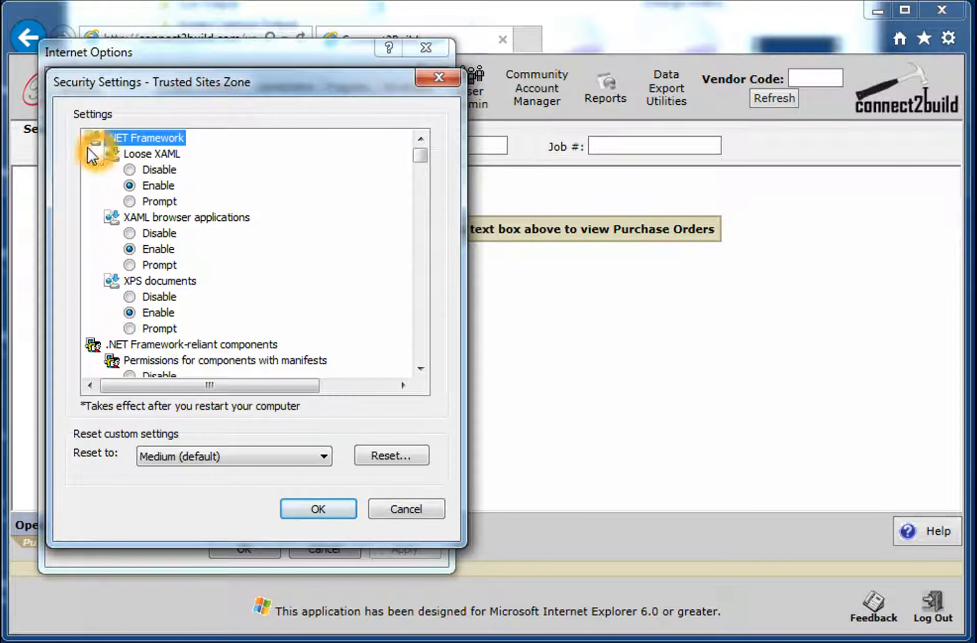
click(126, 214)
click(145, 169)
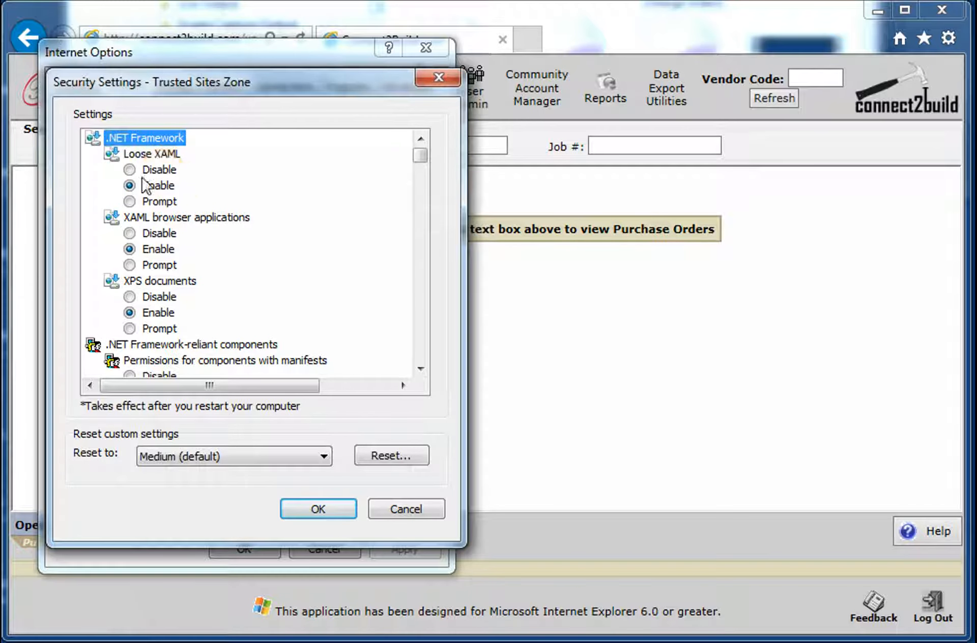
click(99, 142)
click(122, 135)
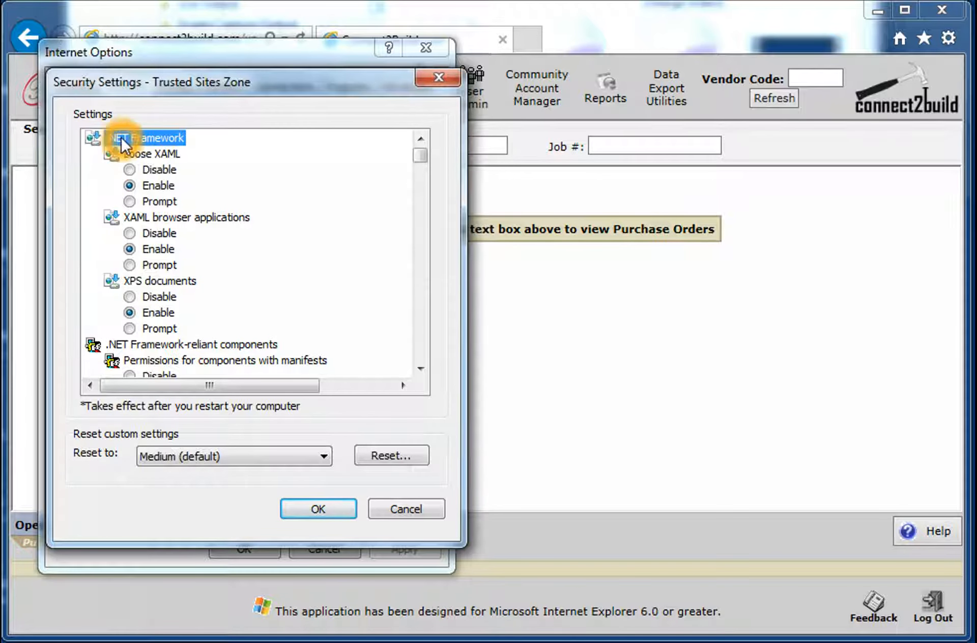
click(233, 163)
click(150, 181)
click(169, 148)
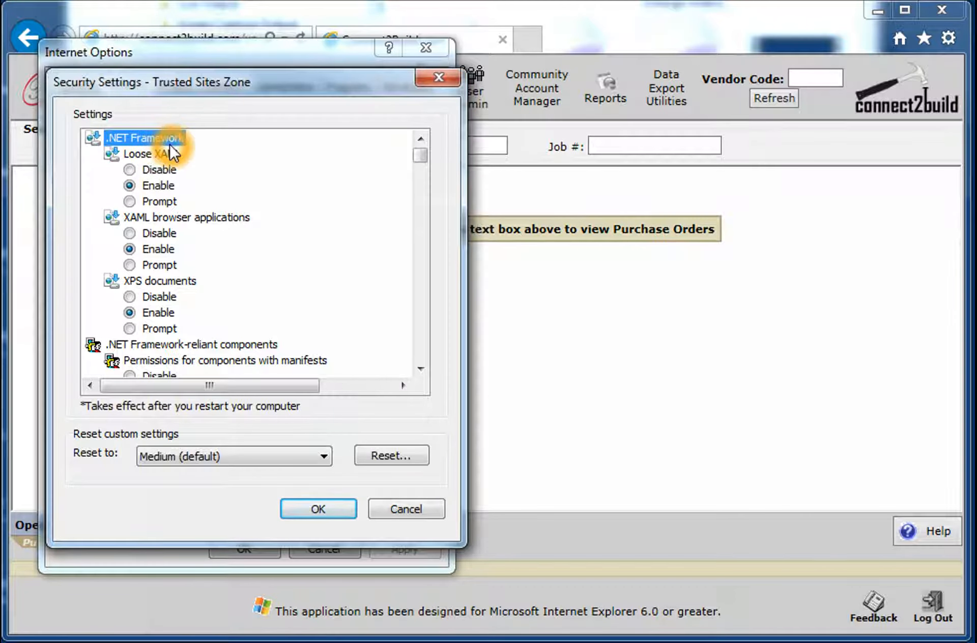
click(106, 152)
click(95, 147)
click(83, 141)
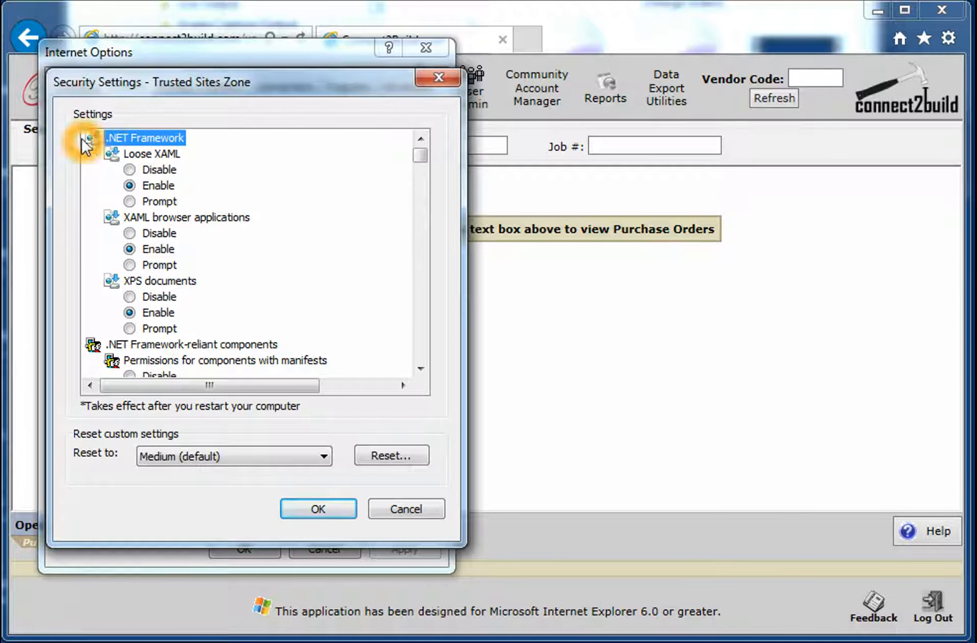
click(144, 144)
click(120, 141)
click(107, 140)
click(147, 151)
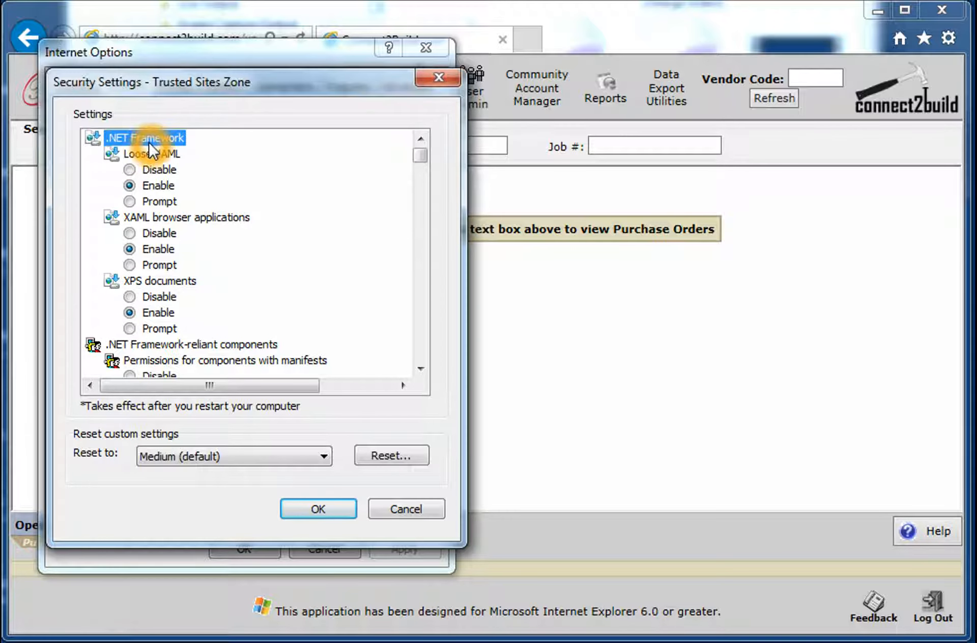
Step: Examine the ActiveX controls and plug-ins and Downloads options of the Trusted sites zone, and accept the custom level settings
scroll(150, 147, down, 1)
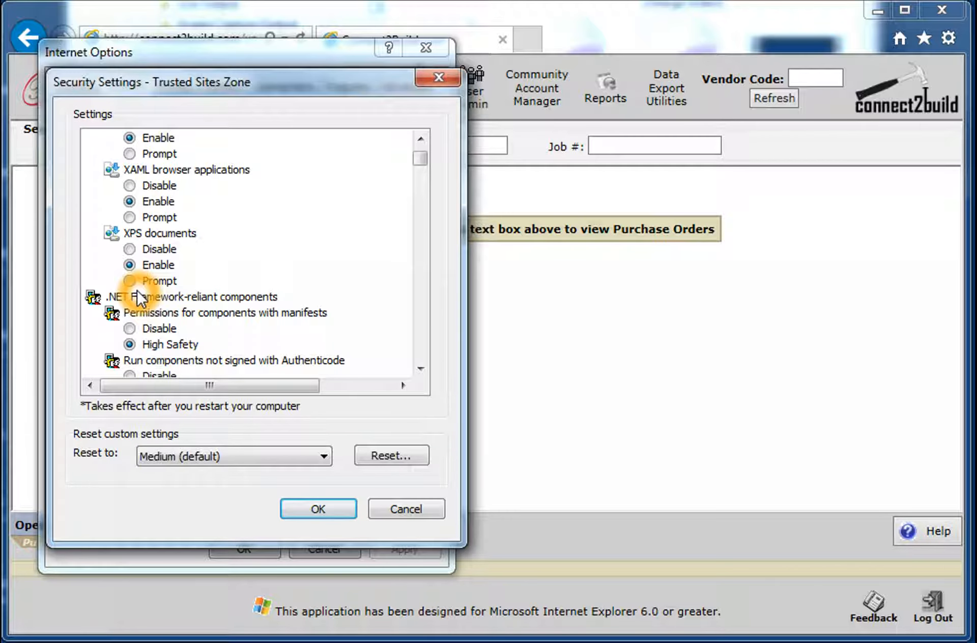
scroll(143, 295, down, 5)
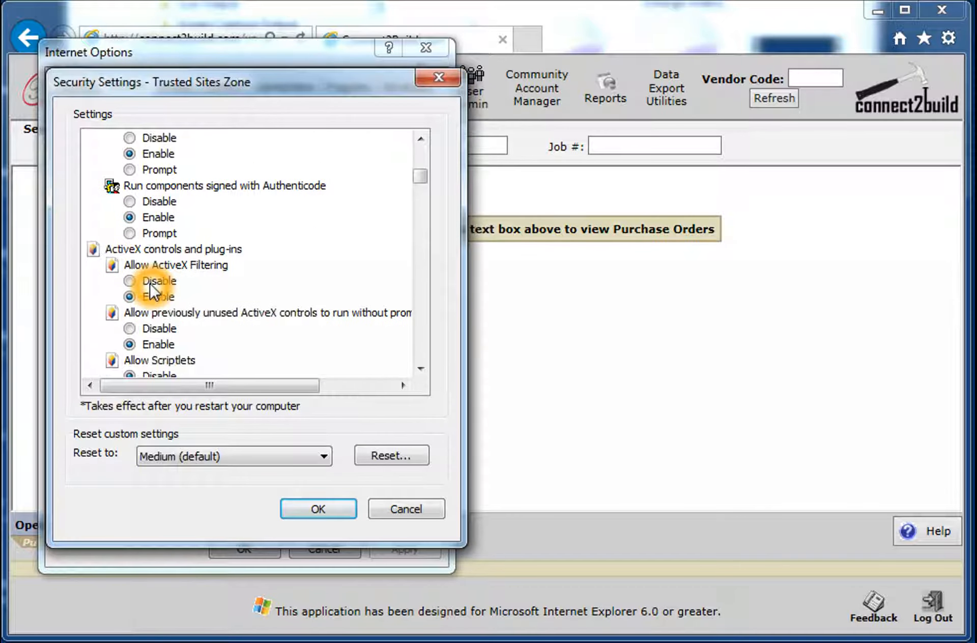
scroll(141, 278, down, 1)
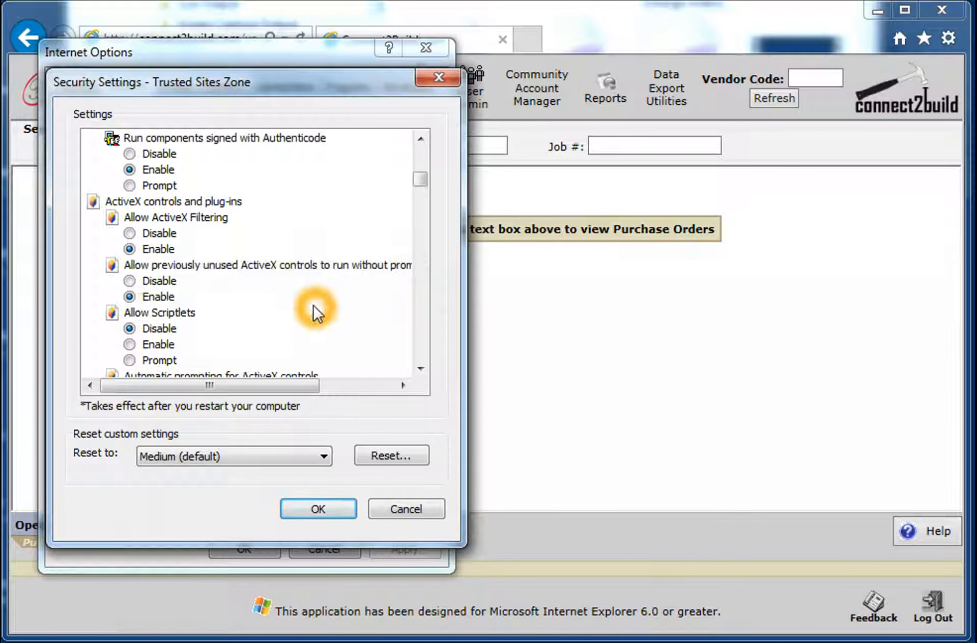
scroll(173, 226, down, 1)
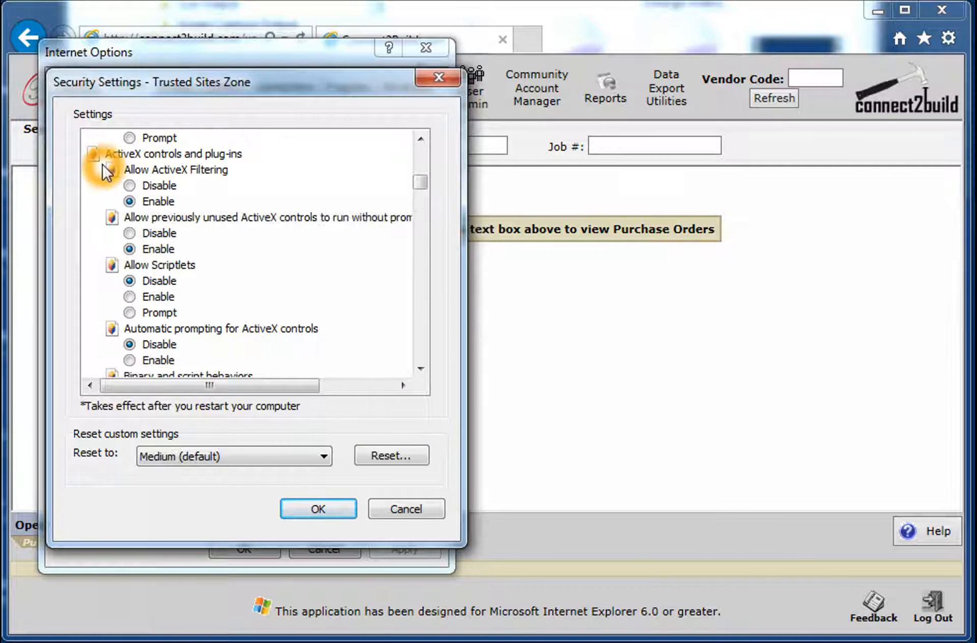
click(168, 158)
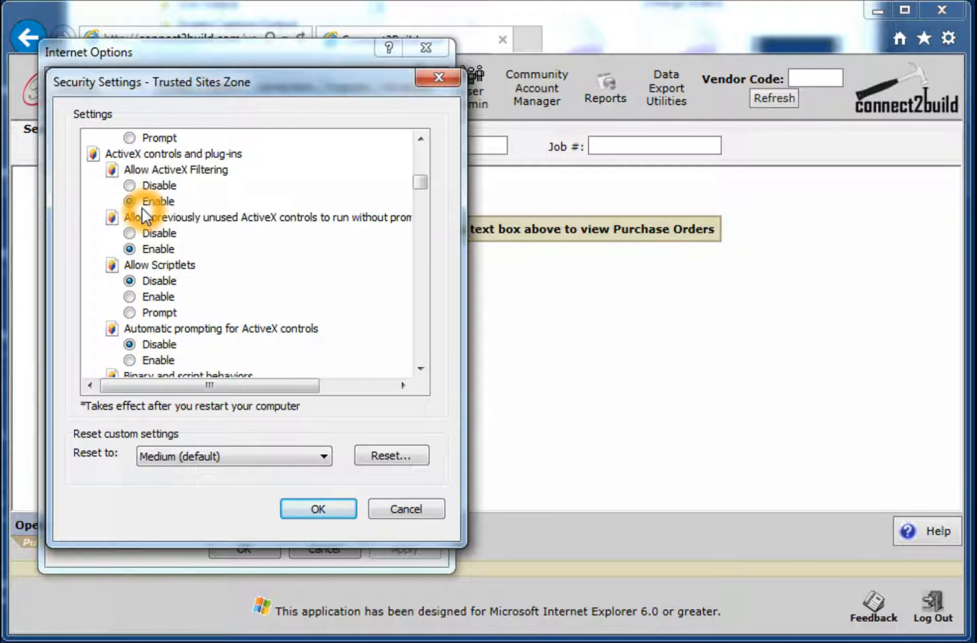
scroll(219, 233, down, 6)
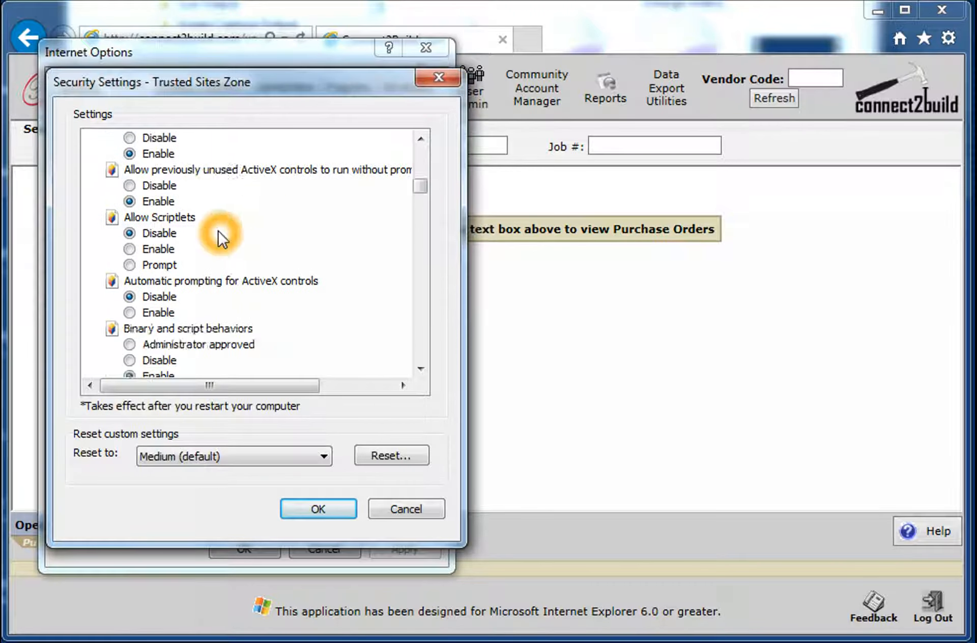
scroll(222, 238, down, 9)
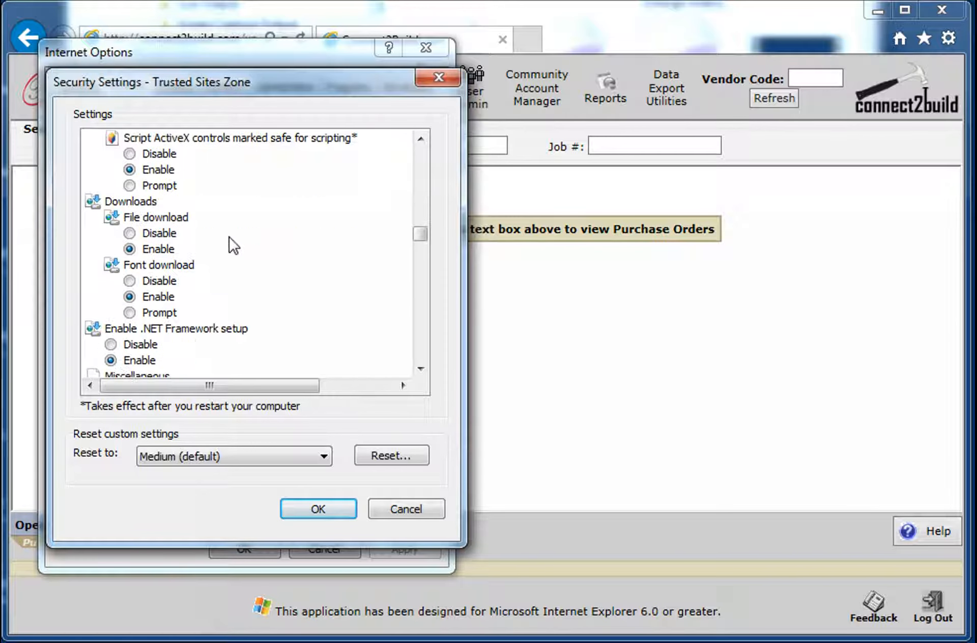
click(330, 513)
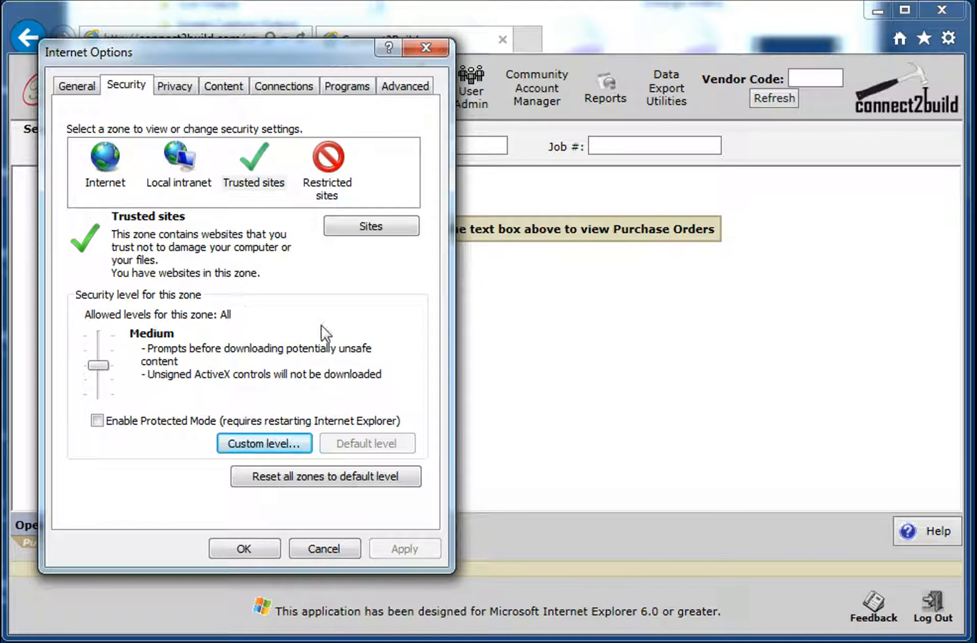
Step: Check the security level of the Trusted sites zone and close Internet Options, accepting the settings
click(308, 308)
click(260, 293)
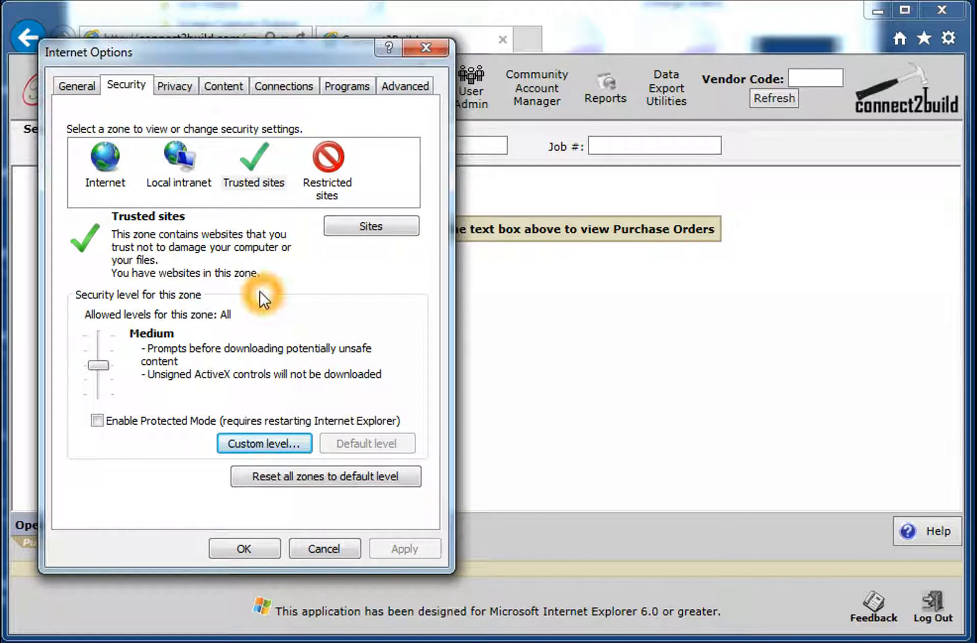
click(261, 256)
click(222, 270)
click(251, 282)
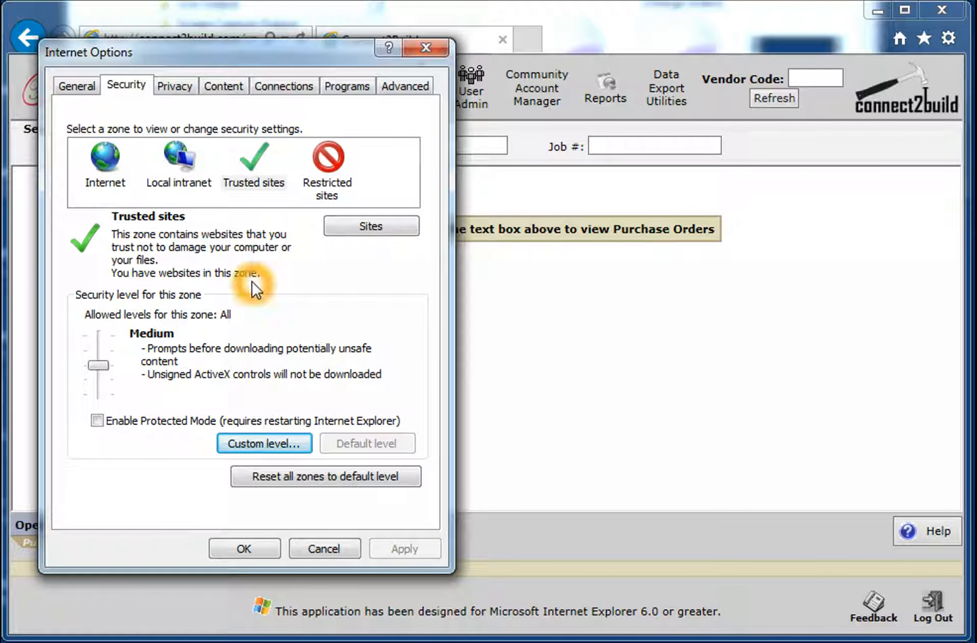
click(273, 312)
click(219, 294)
click(292, 342)
click(342, 448)
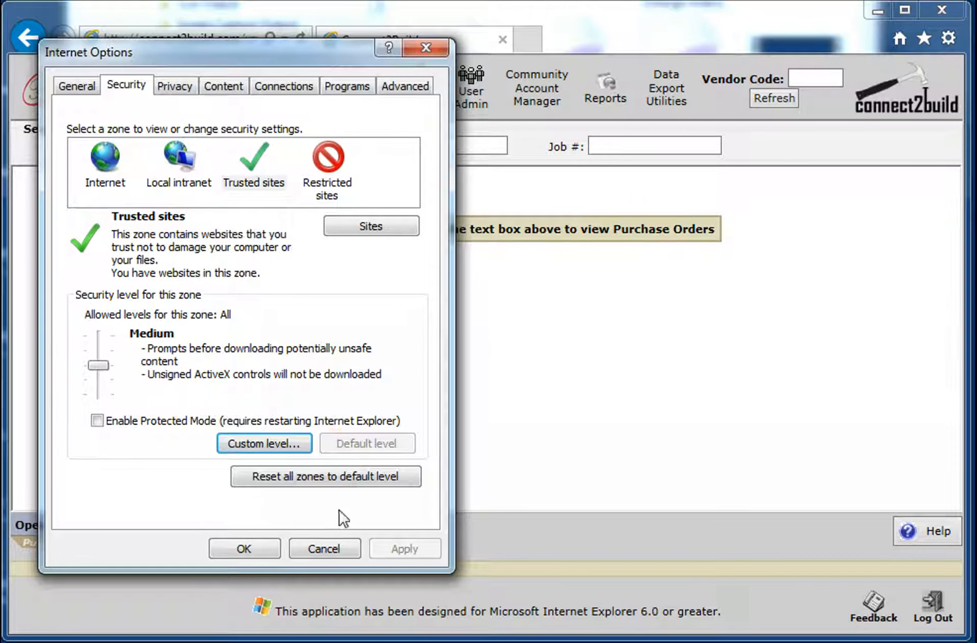
click(266, 548)
click(524, 342)
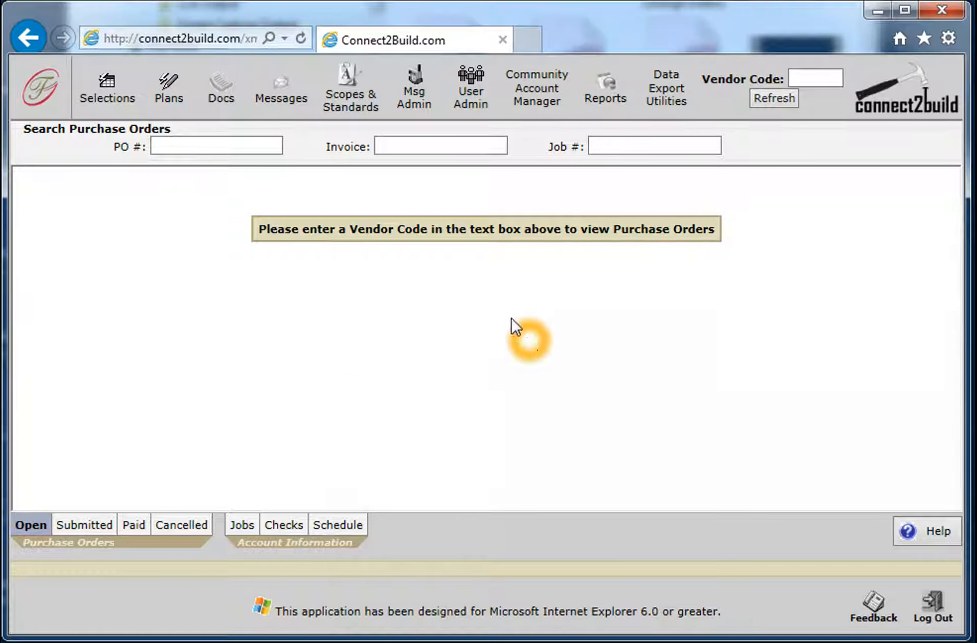
click(351, 533)
click(362, 429)
click(407, 382)
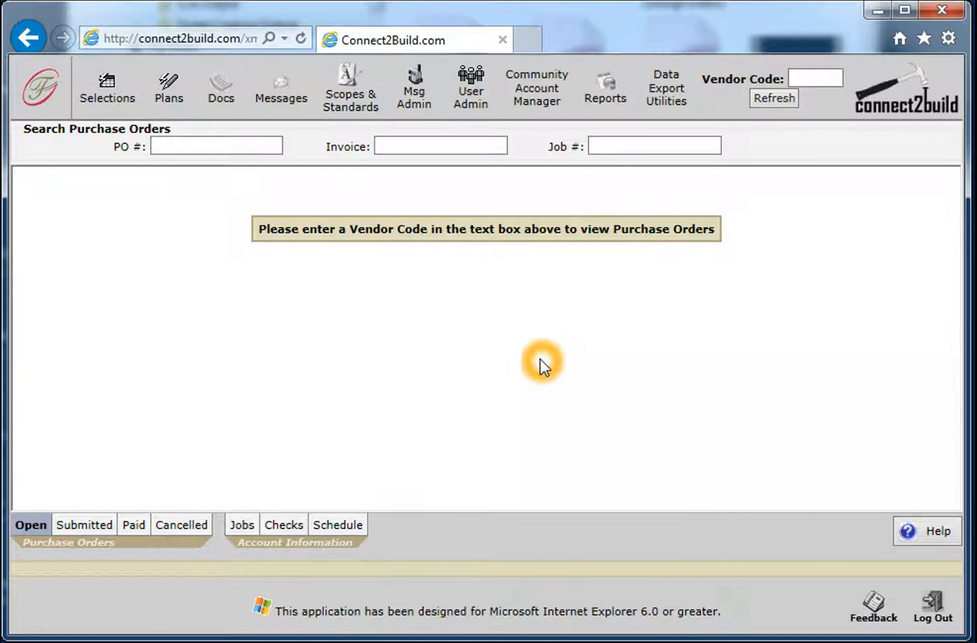
click(430, 537)
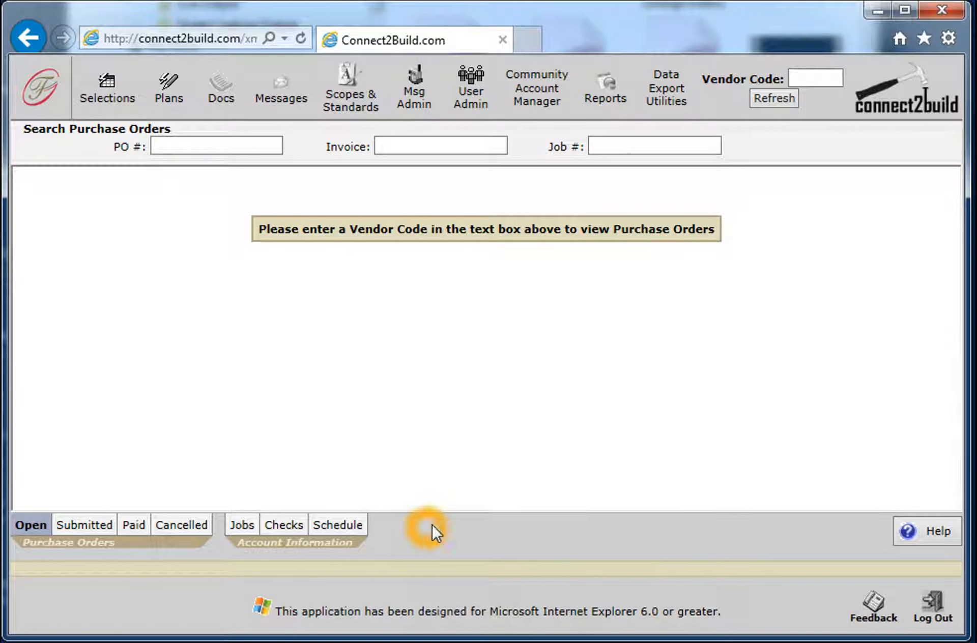
click(474, 279)
click(658, 292)
click(426, 200)
click(498, 202)
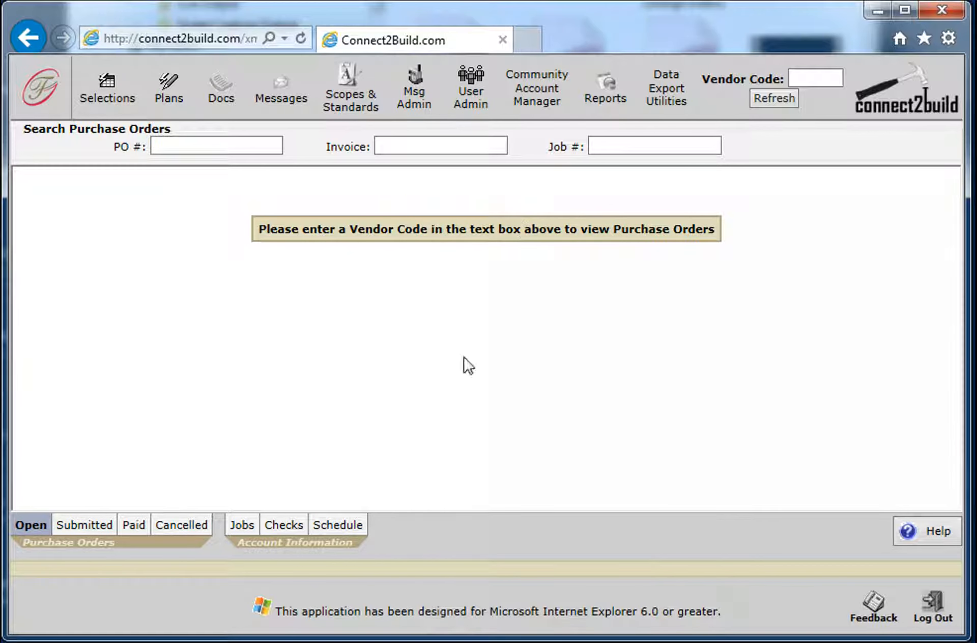
click(492, 214)
click(220, 88)
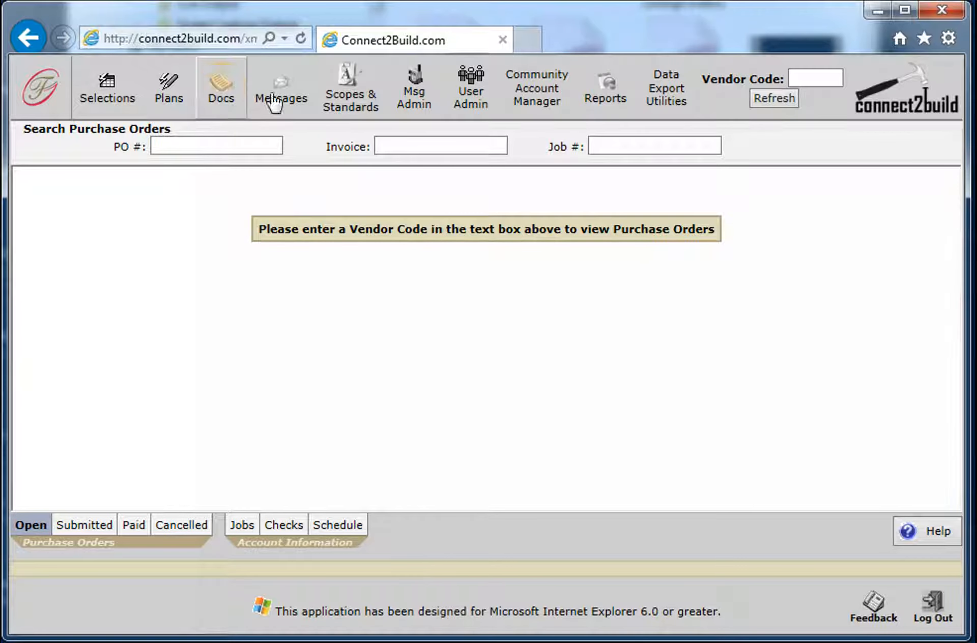
click(648, 133)
click(766, 234)
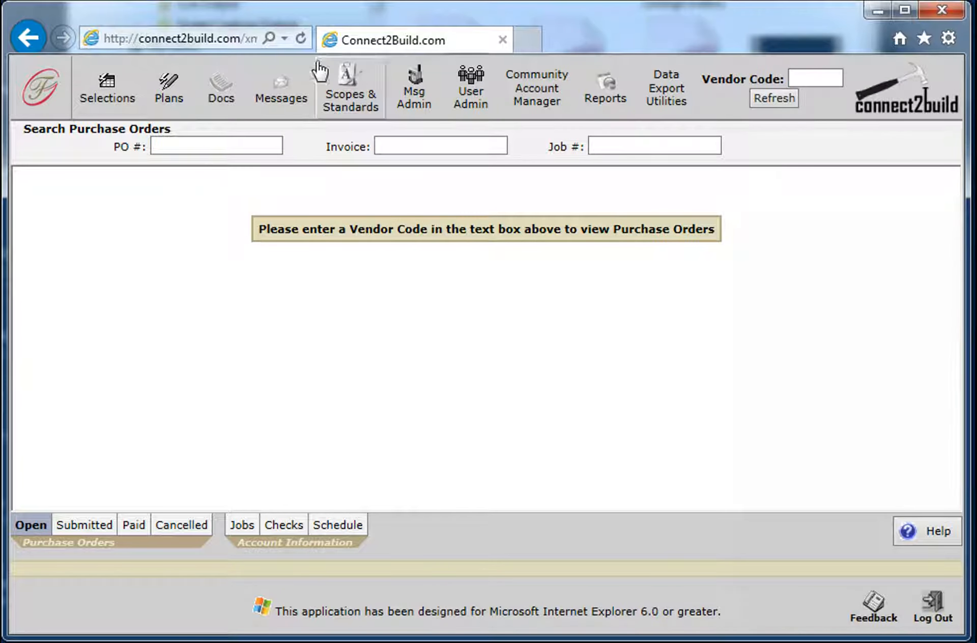
click(230, 41)
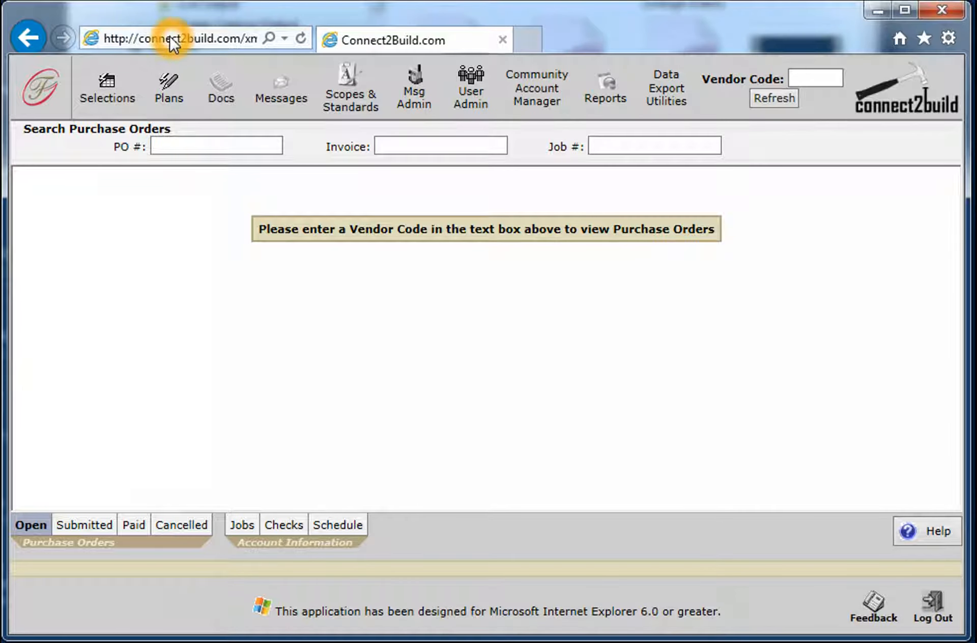
click(186, 41)
click(210, 42)
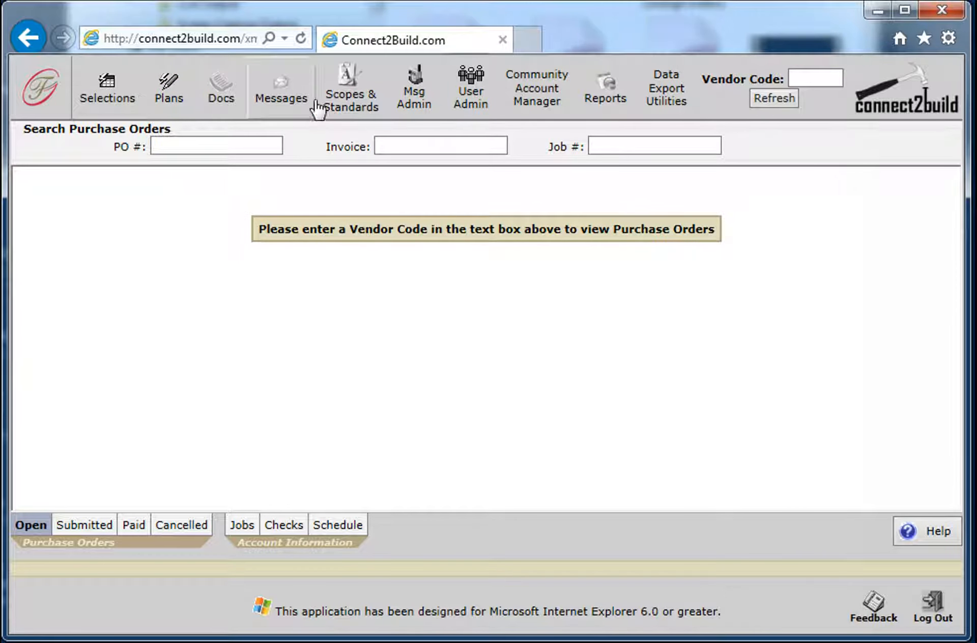
click(269, 38)
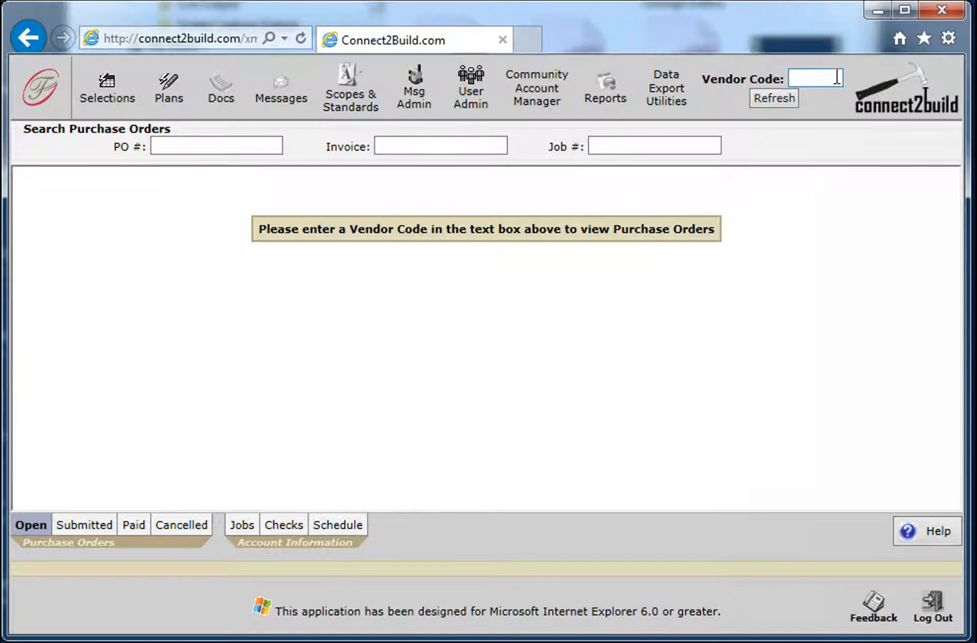
click(689, 195)
click(634, 60)
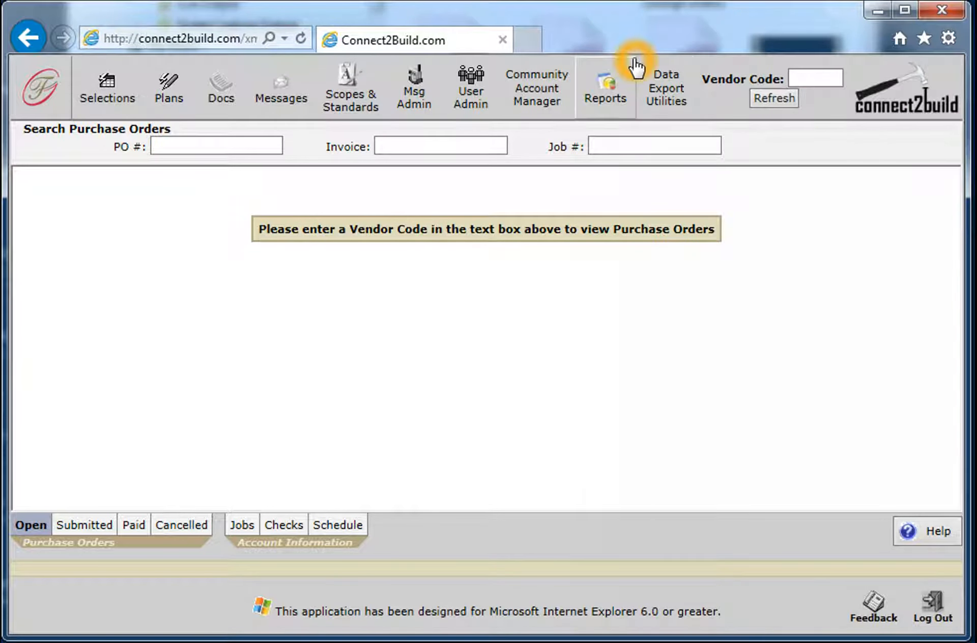